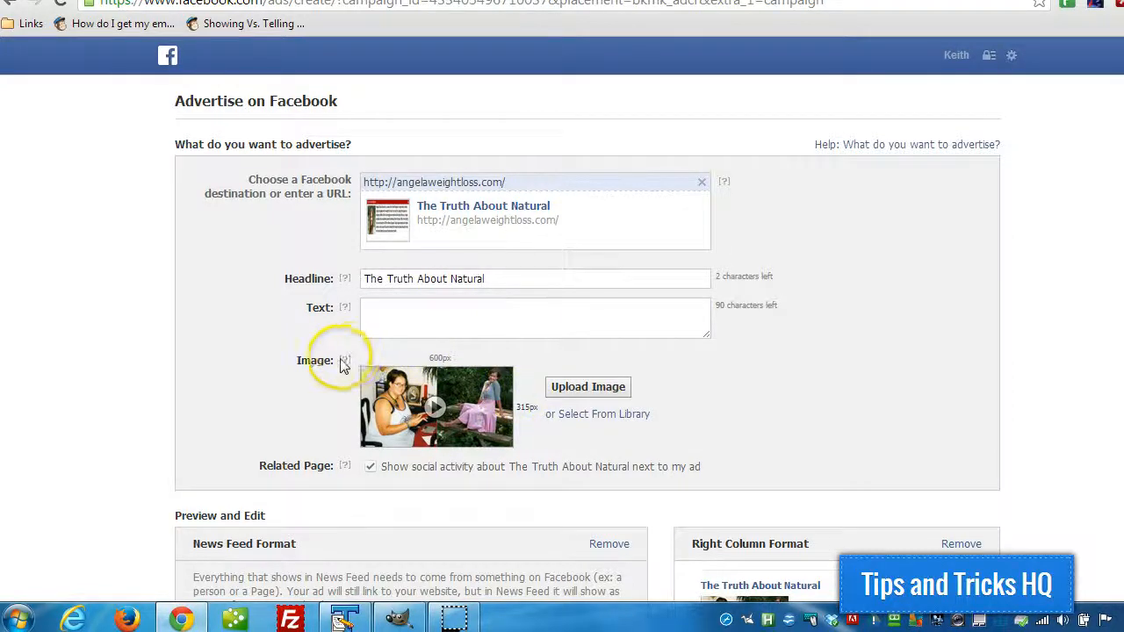
Examine the ad image's size guidance and how the image appears in the News Feed and Right Column previews
mouse_move(343, 364)
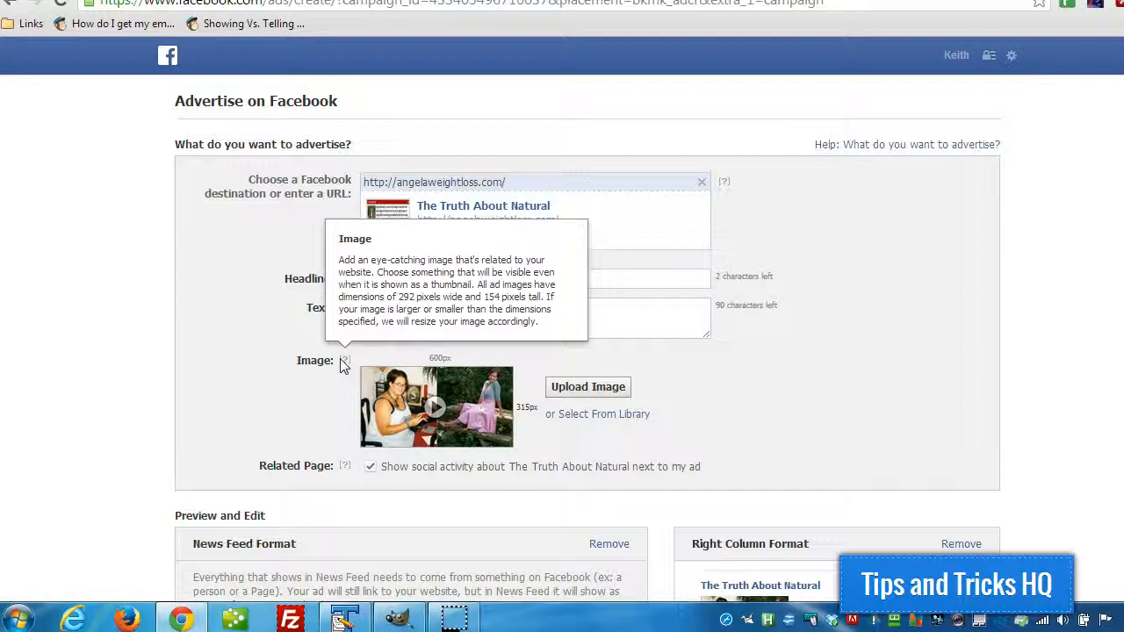
scroll(322, 377, "down", 3)
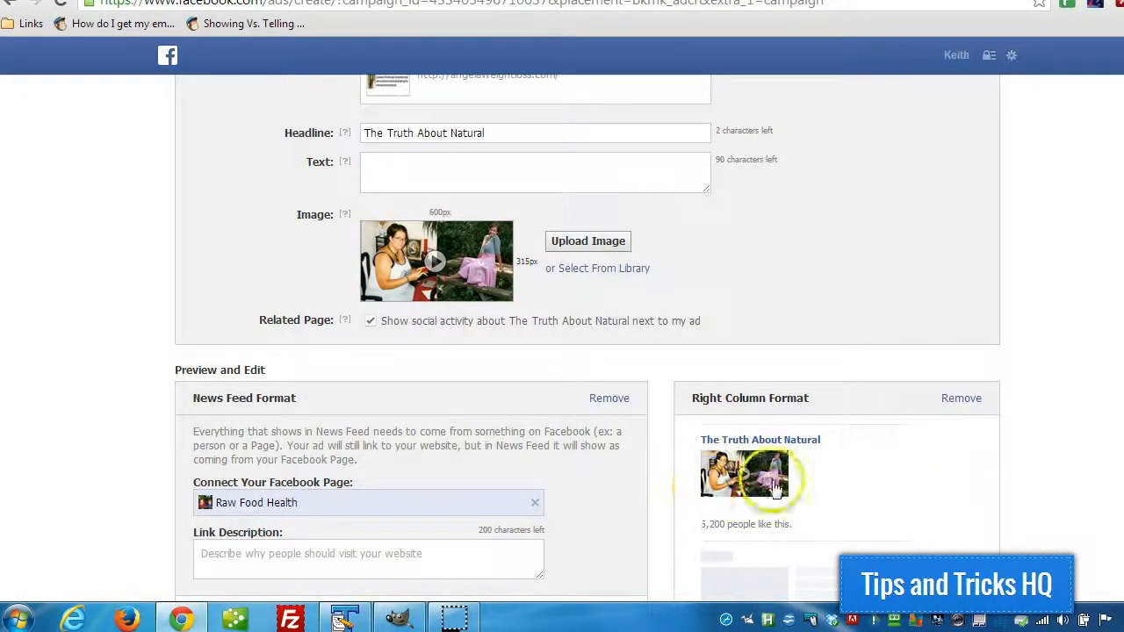
scroll(697, 346, "down", 5)
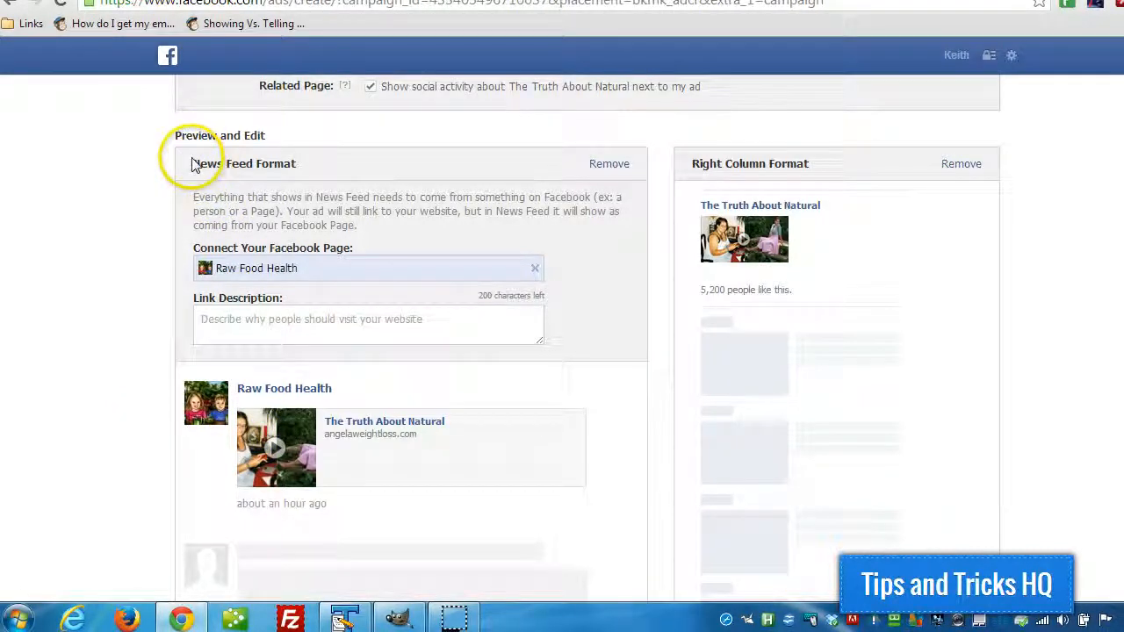
left_click_drag(193, 160, 297, 160)
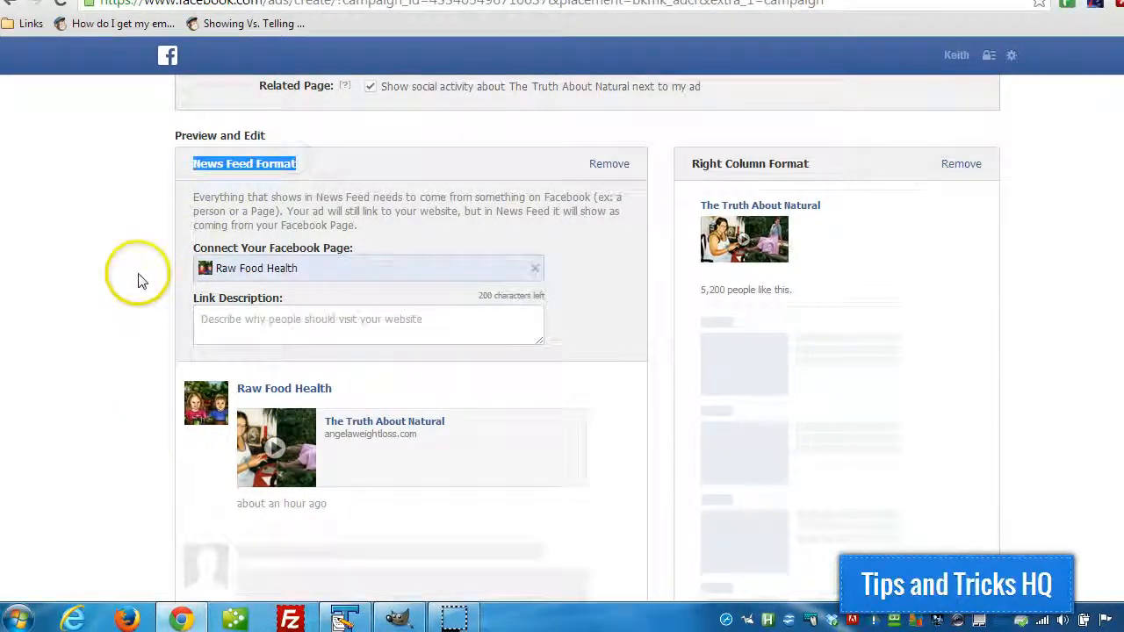
scroll(138, 279, "up", 3)
left_click(309, 187)
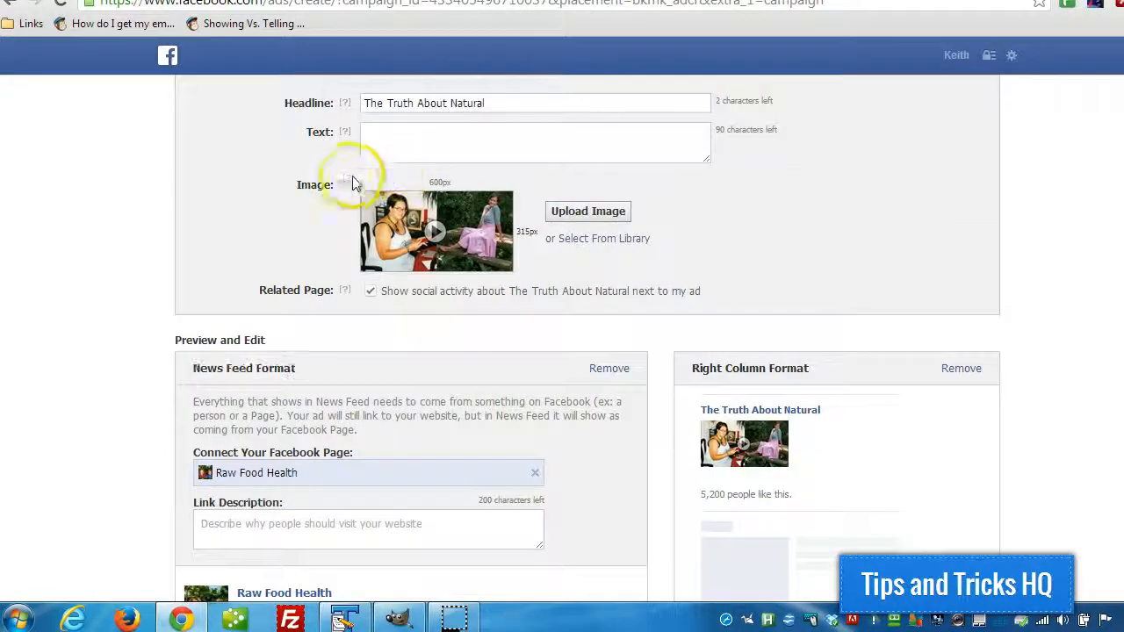
scroll(589, 341, "down", 1)
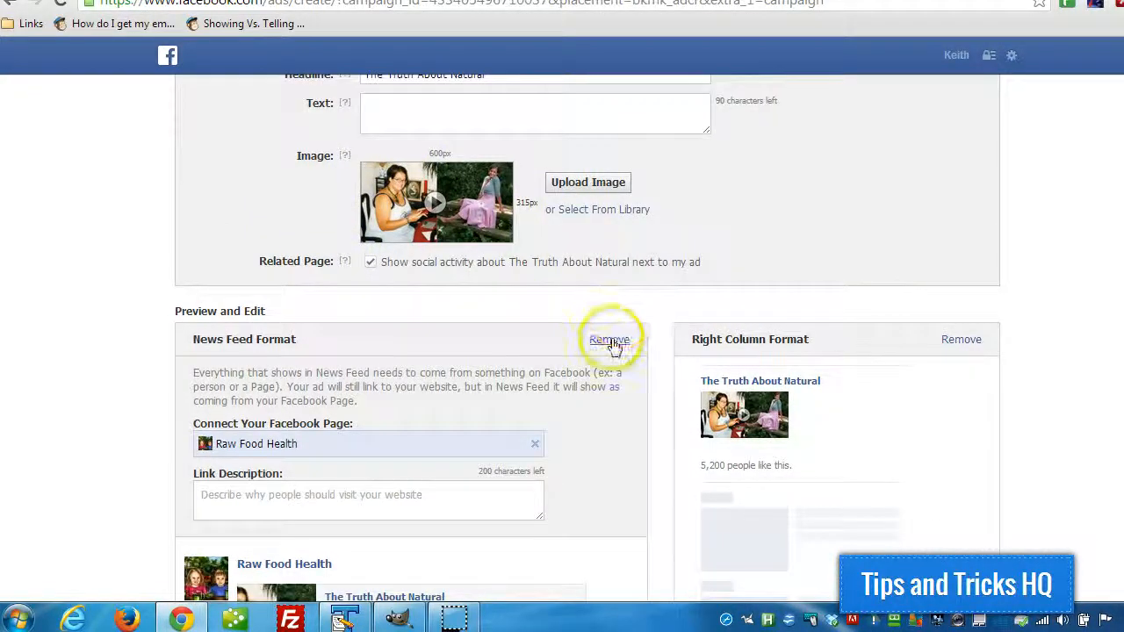
Remove the News Feed format from the ad, check the remaining settings, and undo the removal
left_click(608, 341)
scroll(83, 373, "down", 1)
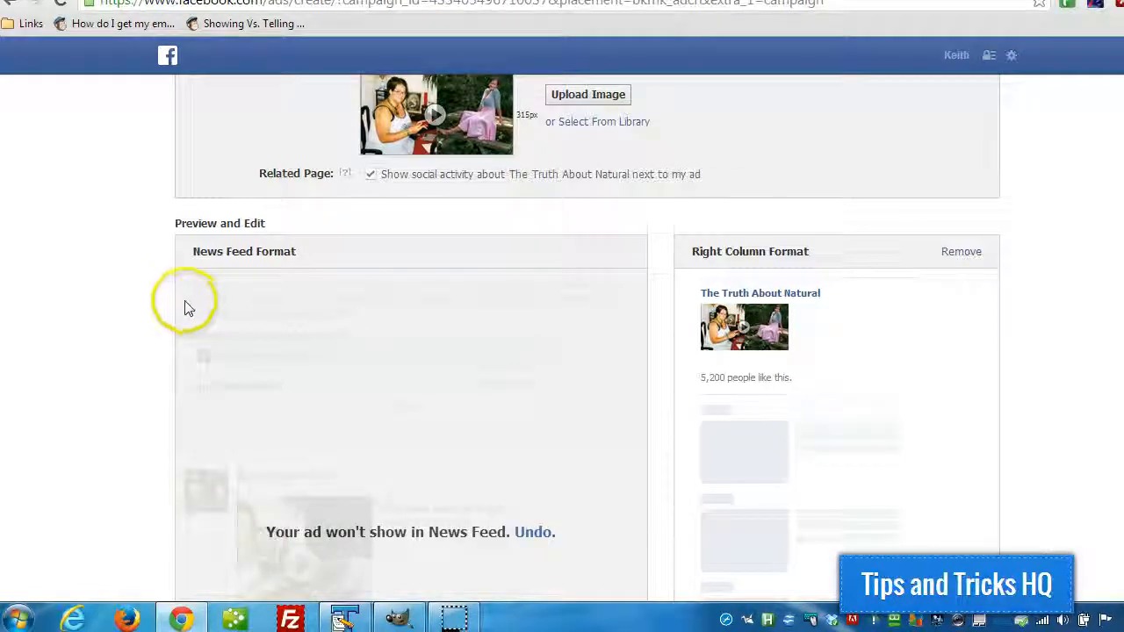
scroll(164, 300, "down", 2)
scroll(160, 299, "up", 4)
scroll(161, 305, "up", 1)
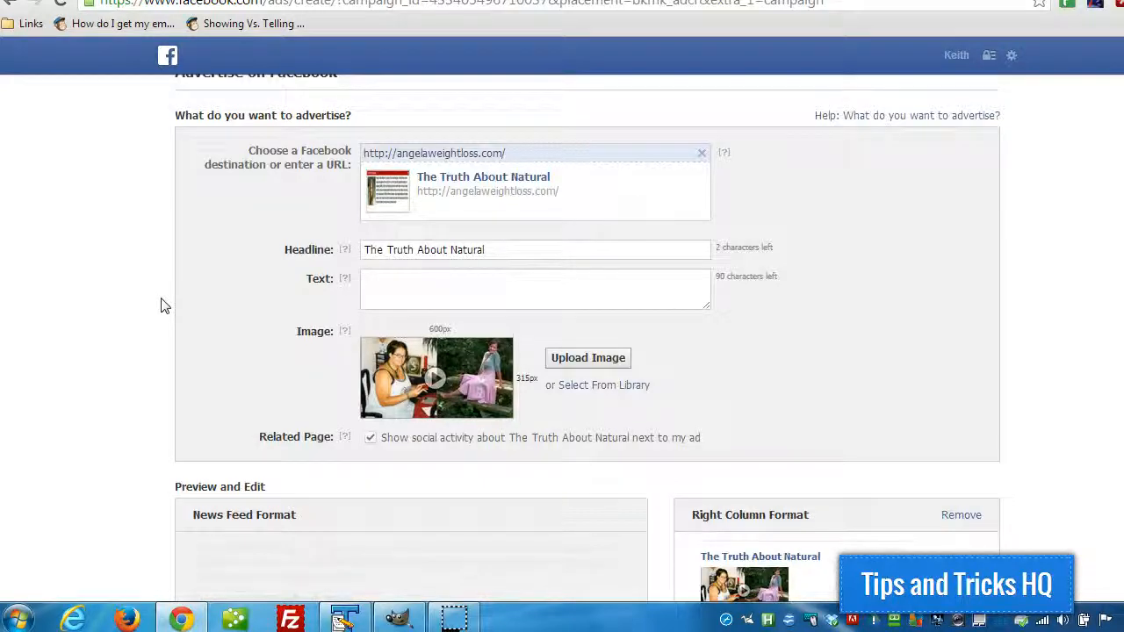
scroll(202, 290, "down", 3)
left_click(527, 472)
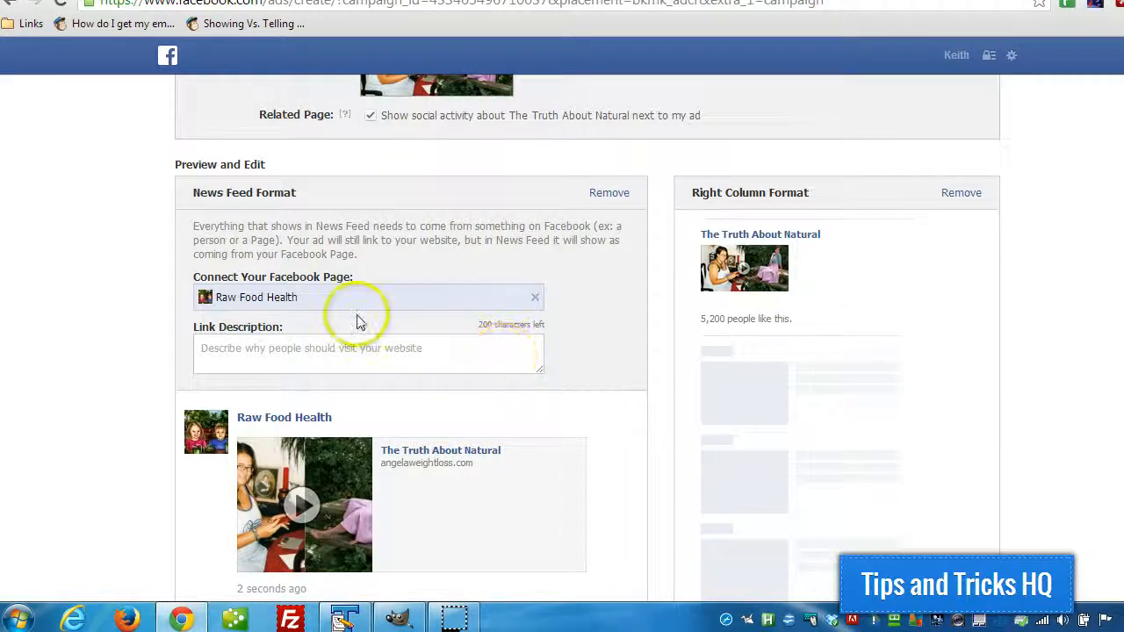
Switch to GIMP to view the existing ad image that combines two photos with a play symbol
scroll(357, 323, "up", 3)
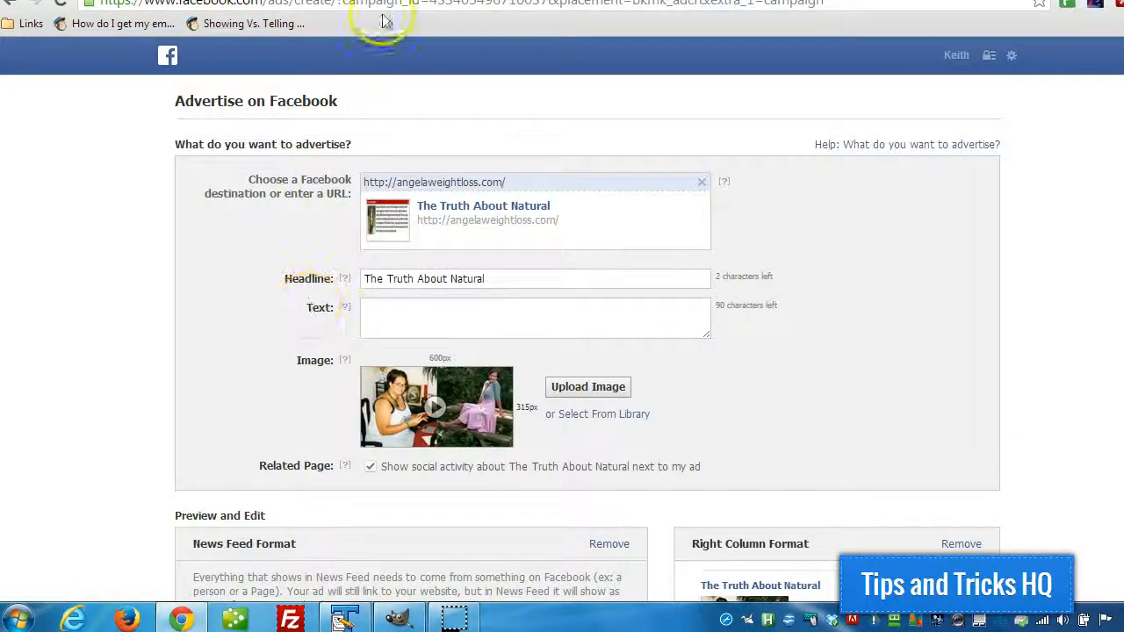
left_click(404, 620)
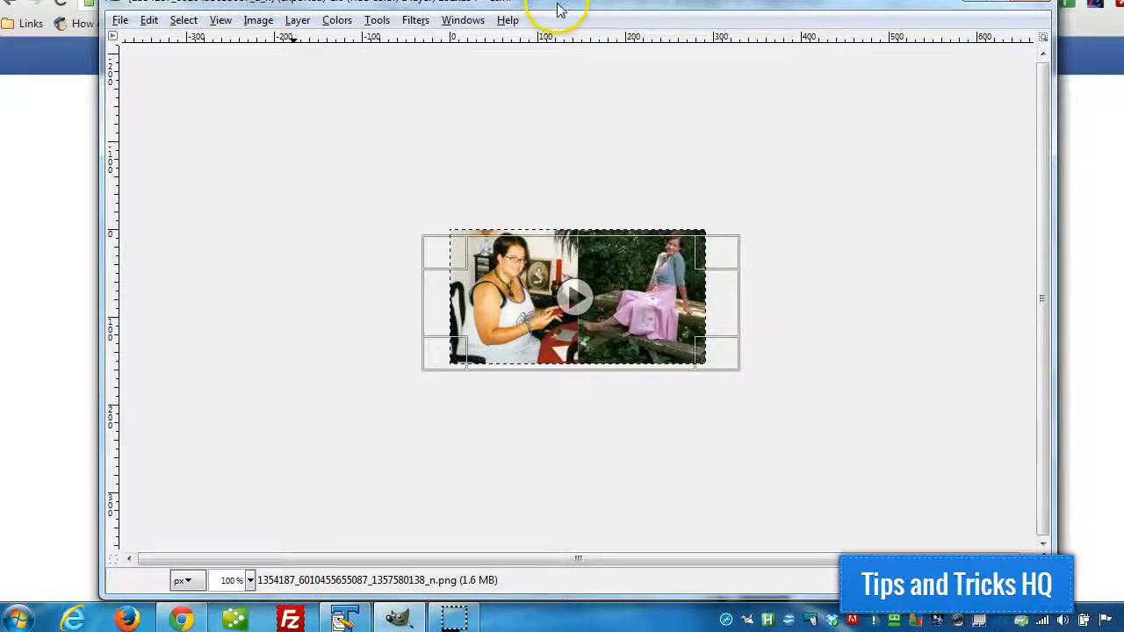
mouse_move(559, 9)
left_mouse_down()
mouse_move(555, 32)
mouse_move(557, 8)
left_mouse_up()
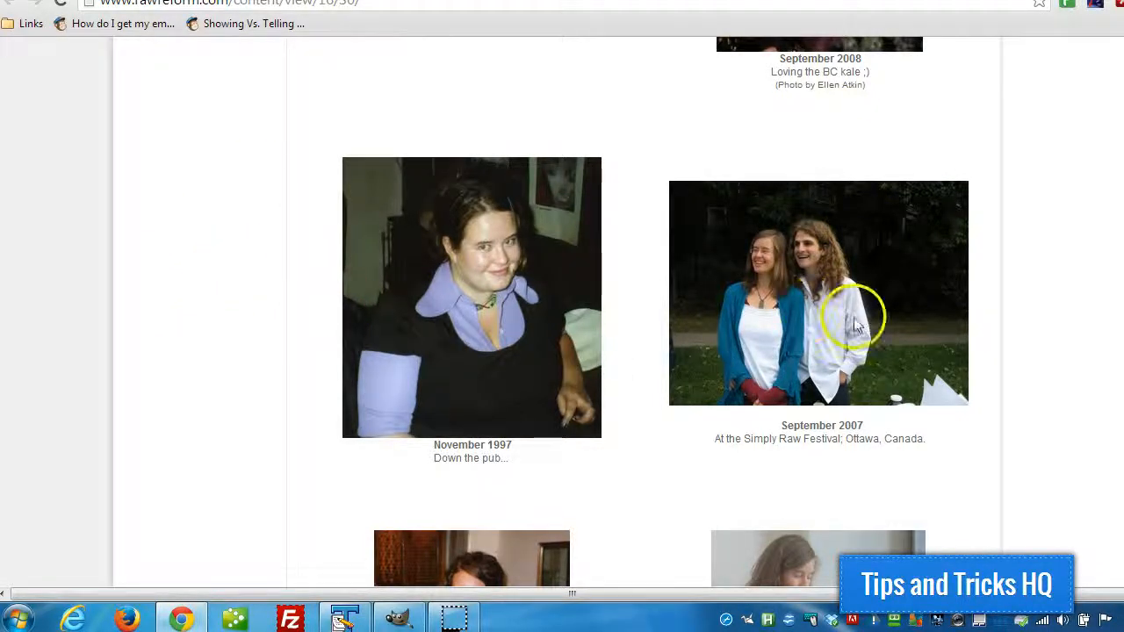
Save the November 1997 portrait and the September 2007 couple photo from the web page to the desktop
right_click(420, 258)
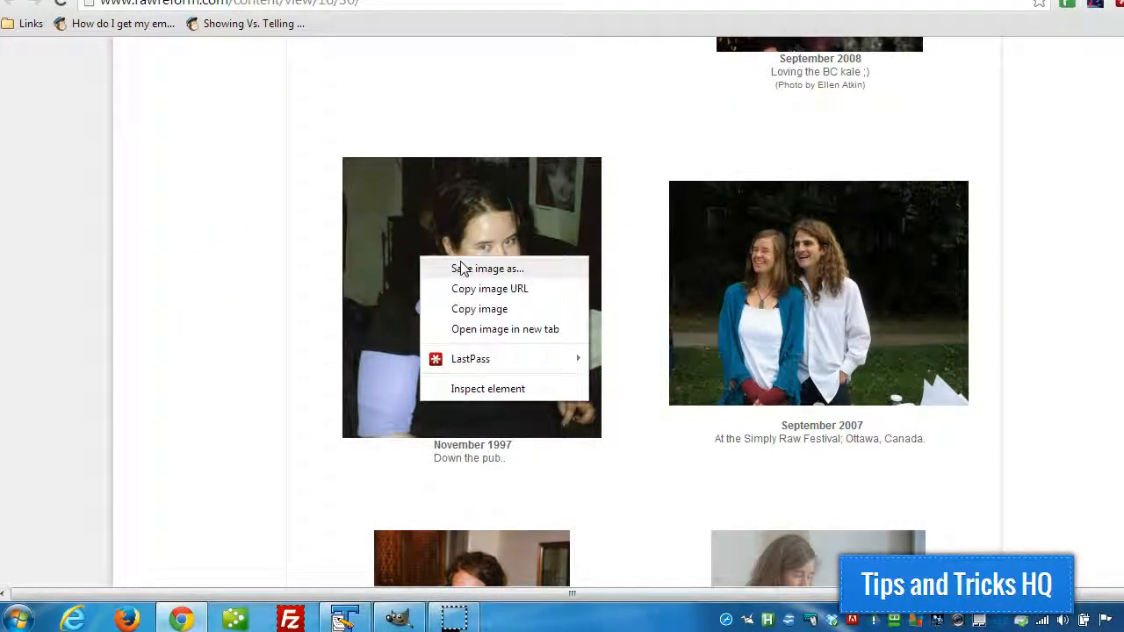
left_click(463, 270)
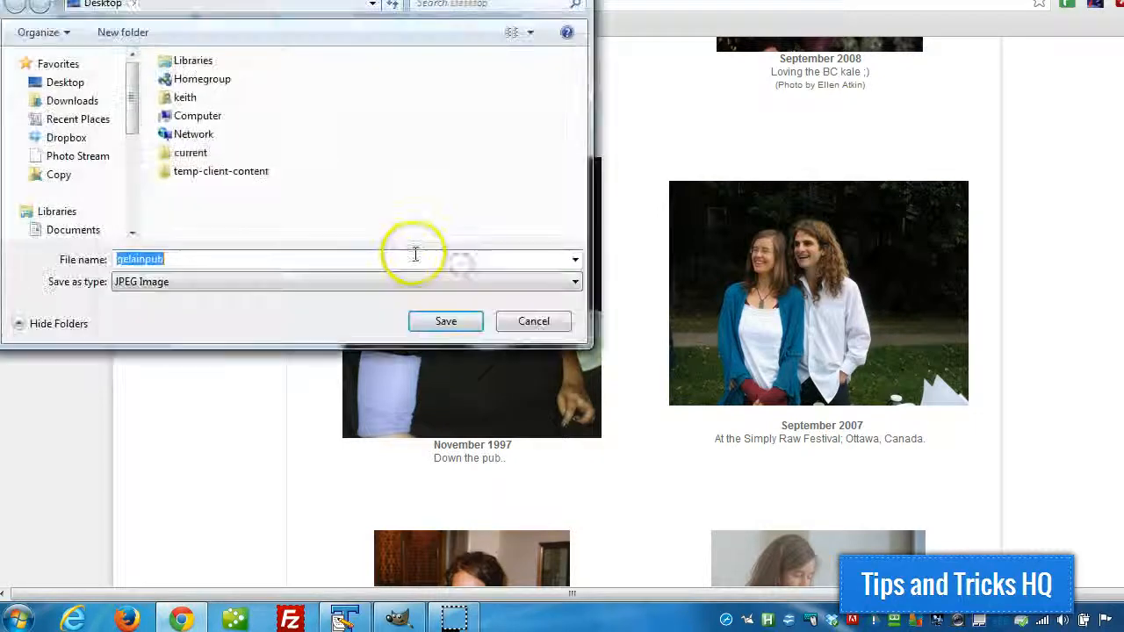
left_click(429, 320)
right_click(787, 269)
left_click(823, 279)
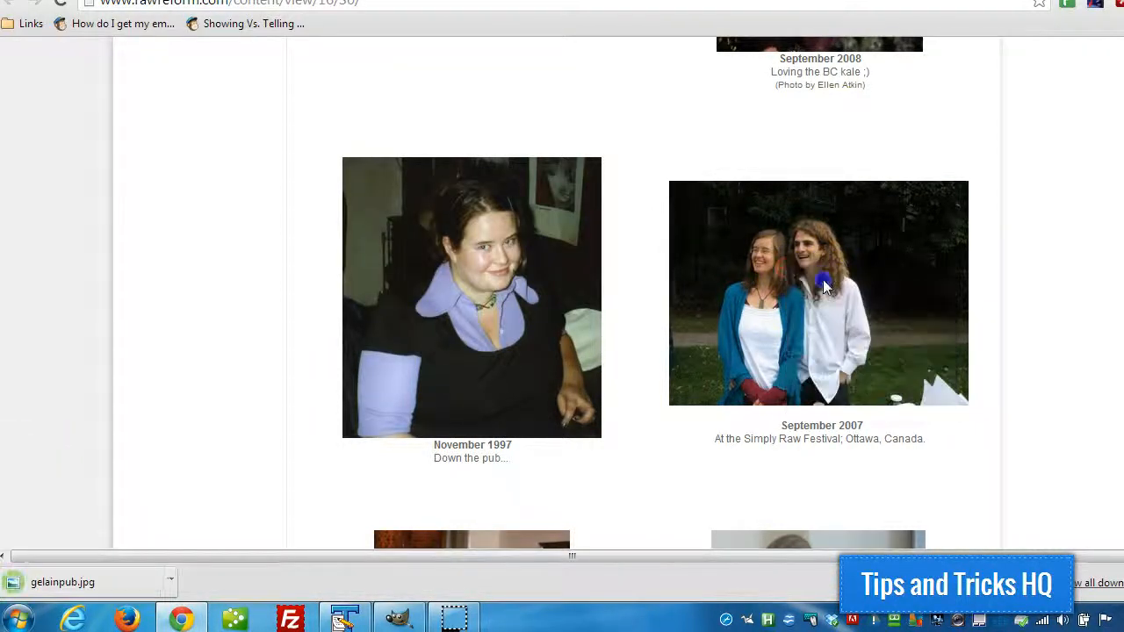
left_click(456, 316)
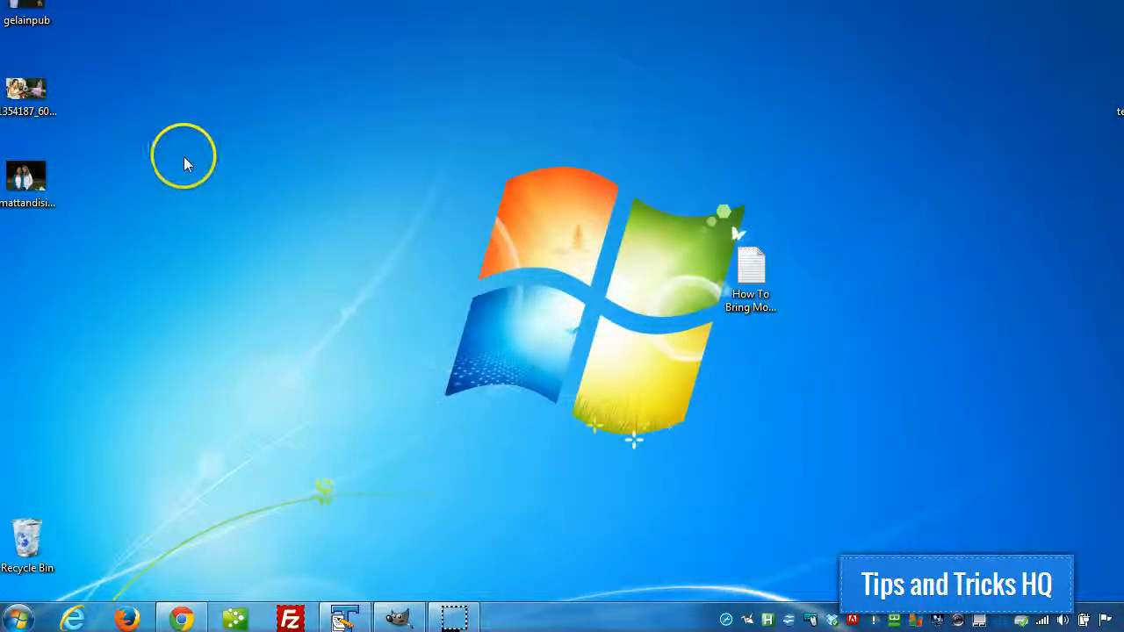
left_click_drag(93, 79, 61, 208)
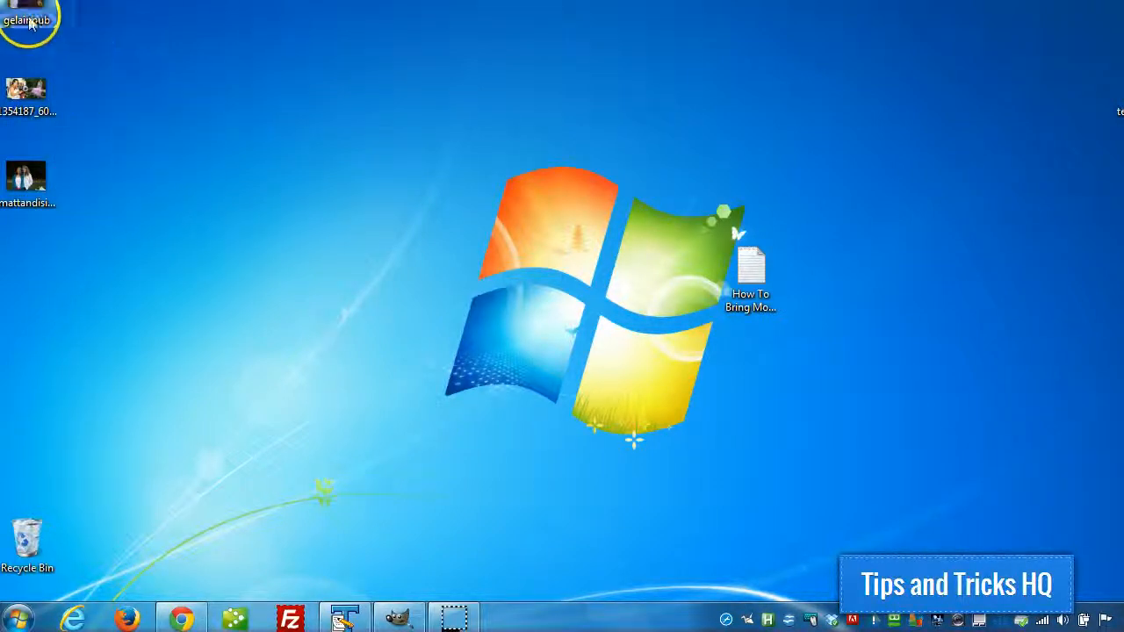
left_click_drag(29, 18, 95, 209)
left_click(159, 166)
left_click_drag(164, 227, 18, 203)
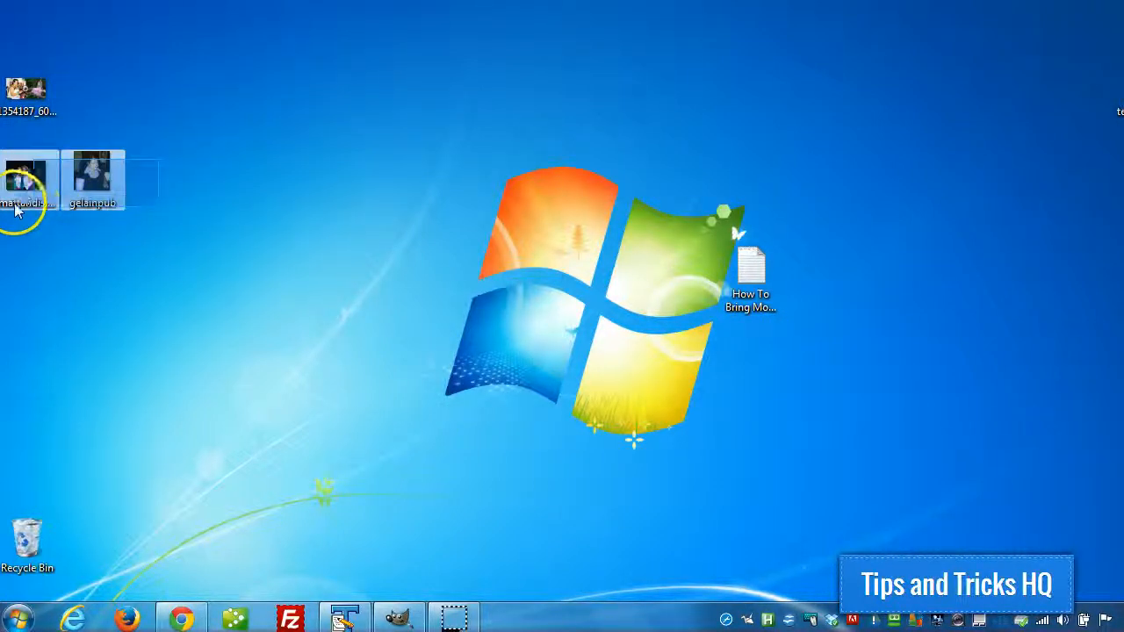
right_click(23, 183)
left_click(79, 149)
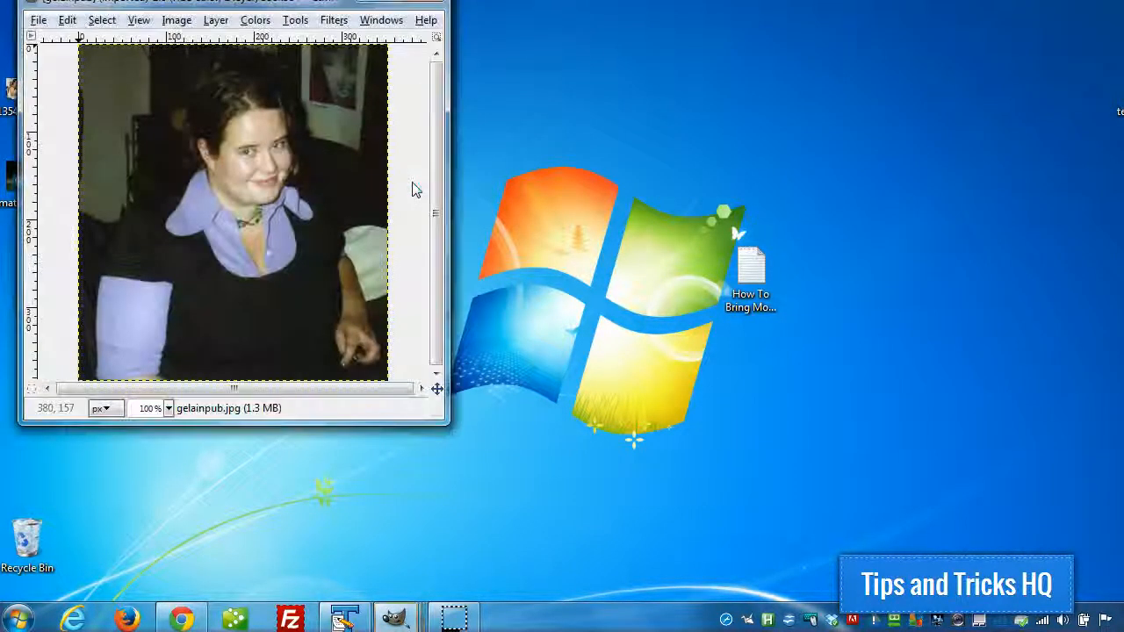
Arrange the two image windows so both photos are visible, and enlarge the couple photo's window
left_click_drag(193, 7, 587, 55)
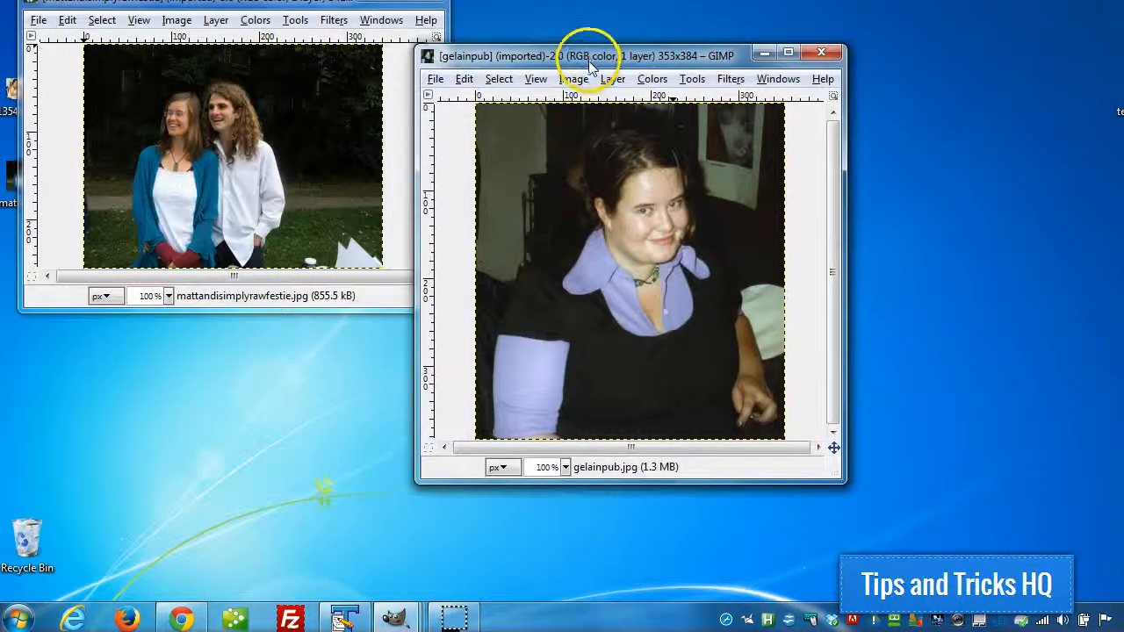
left_click_drag(287, 8, 283, 88)
left_click_drag(444, 147, 476, 132)
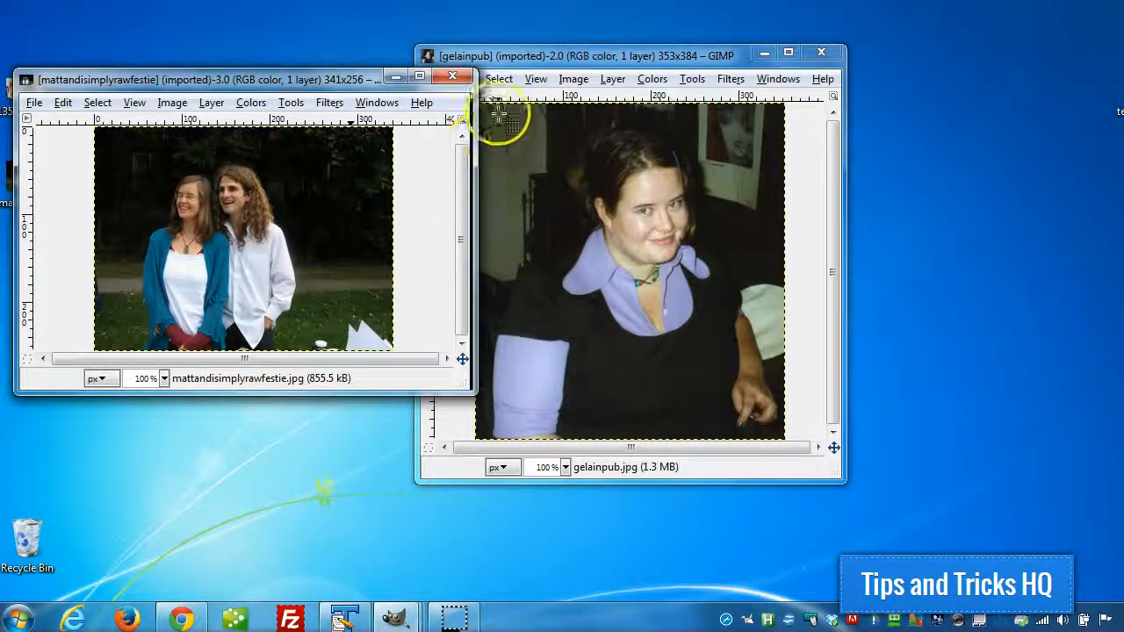
left_click_drag(466, 377, 525, 508)
Crop the couple photo to a rectangular selection 300 pixels wide around the couple, keeping its full height
left_click(291, 103)
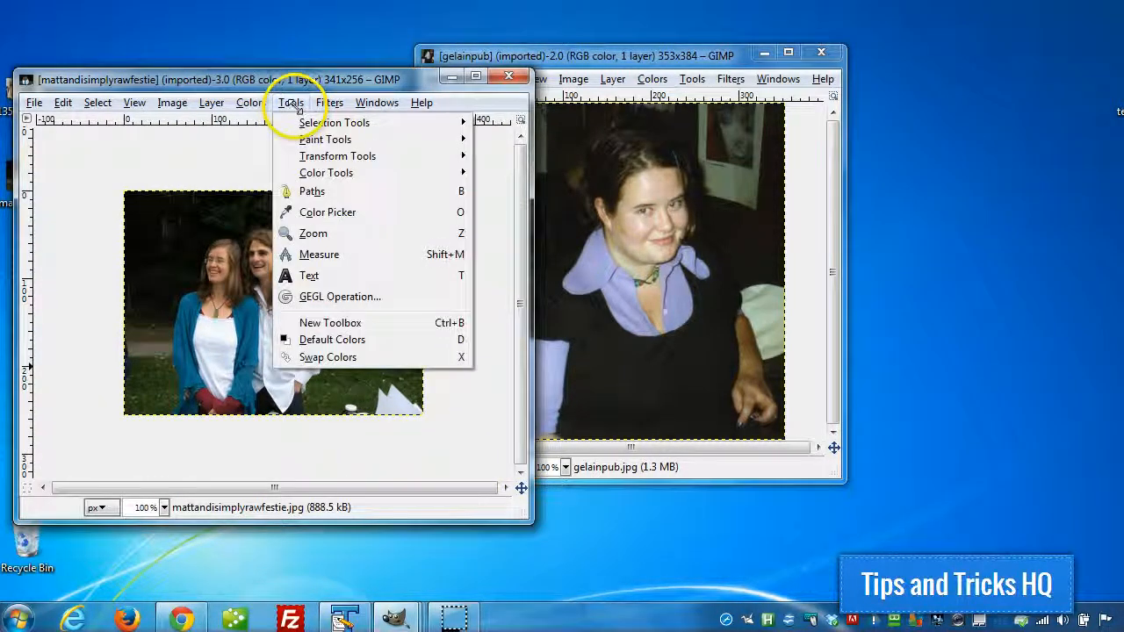
mouse_move(417, 124)
left_click(491, 123)
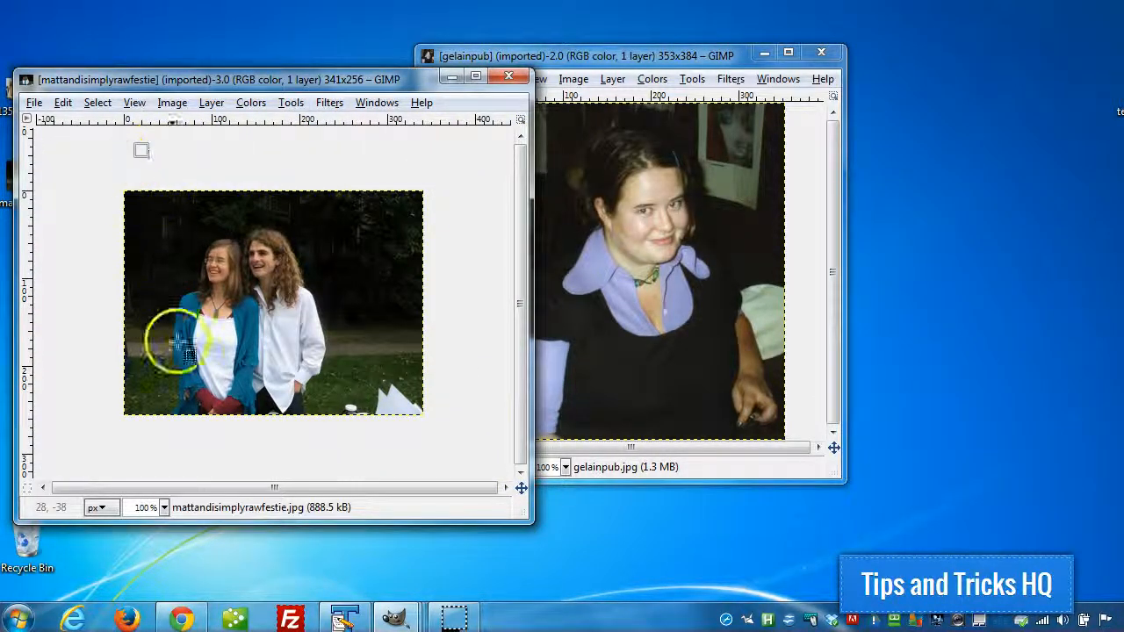
left_click_drag(148, 158, 413, 447)
left_click_drag(346, 328, 335, 329)
left_click(172, 102)
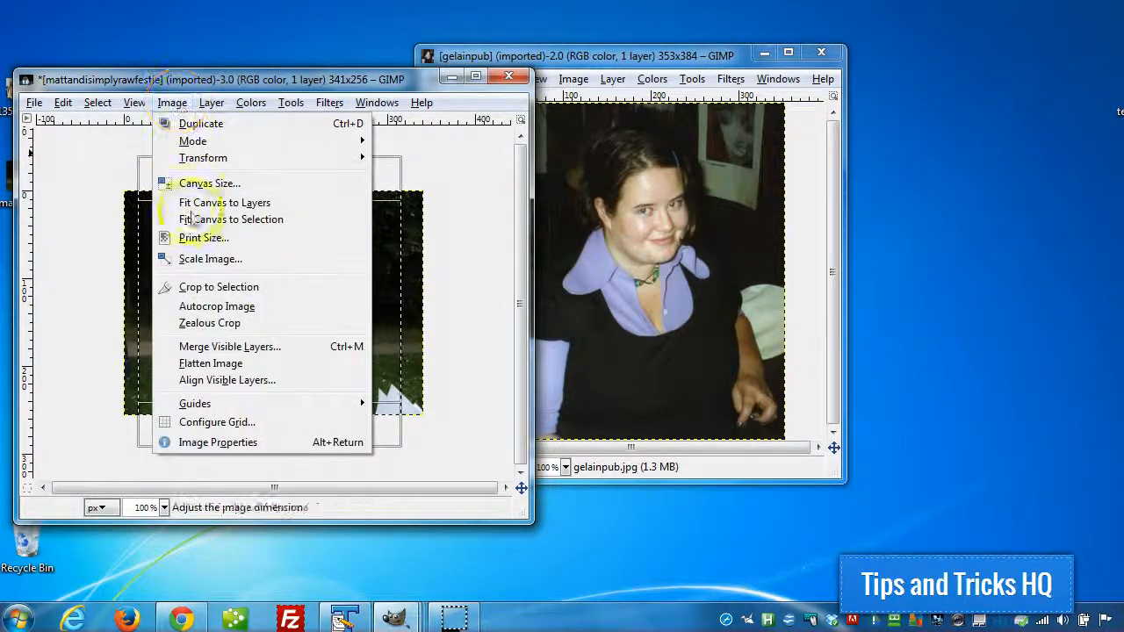
left_click(191, 288)
Bring the gelainpub portrait forward, activate the Rectangle Select tool, and enlarge its window around the image
left_click(580, 56)
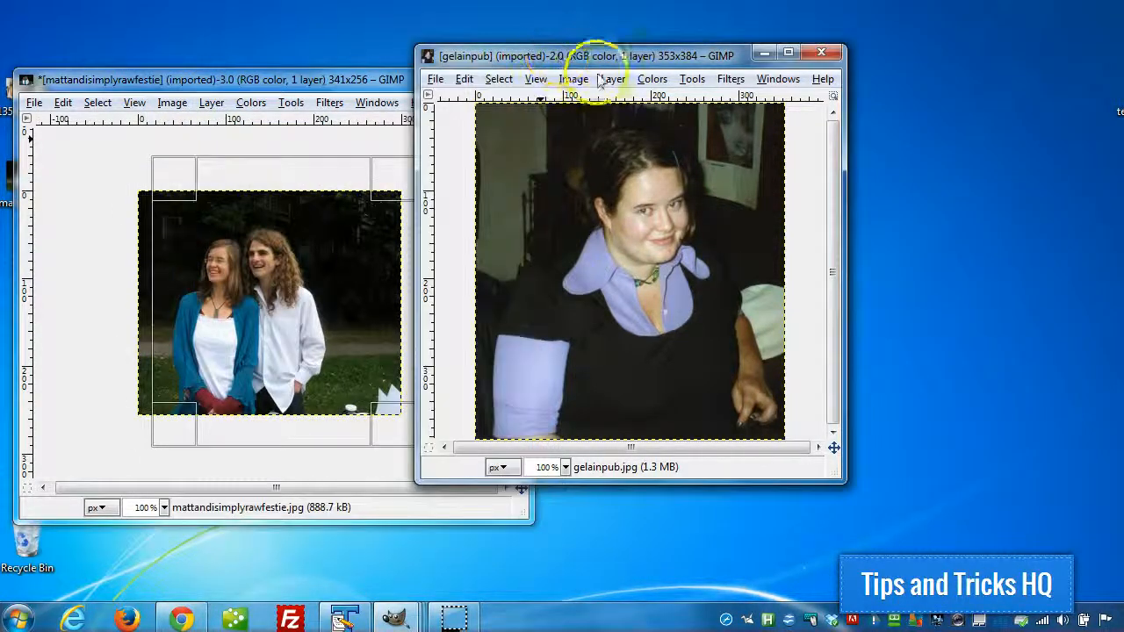
left_click(584, 84)
mouse_move(692, 77)
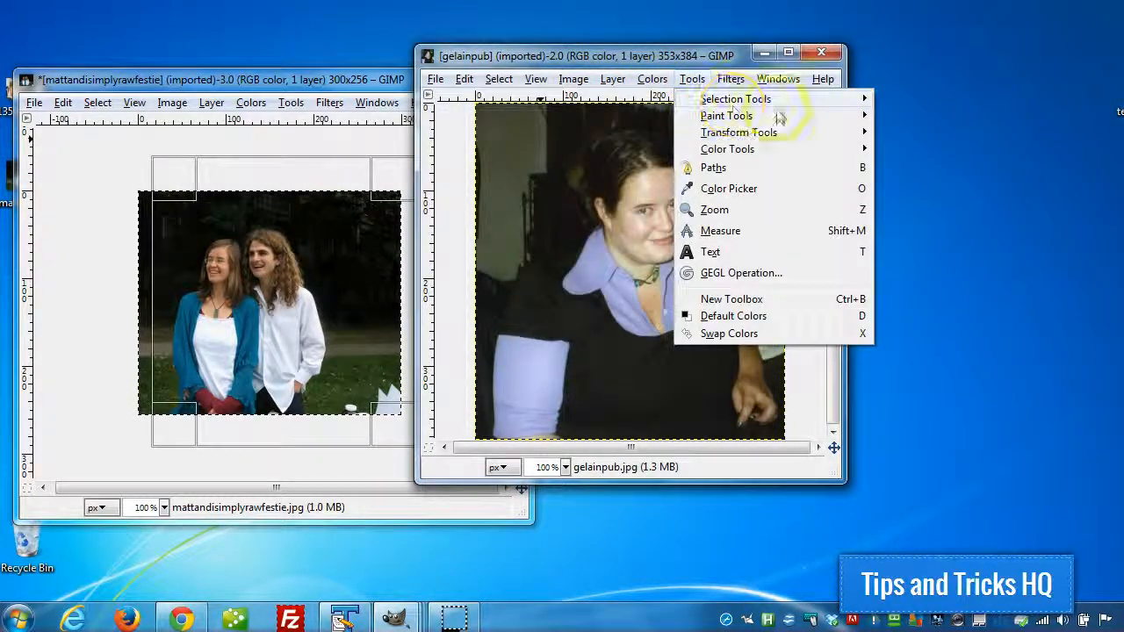
left_click(883, 99)
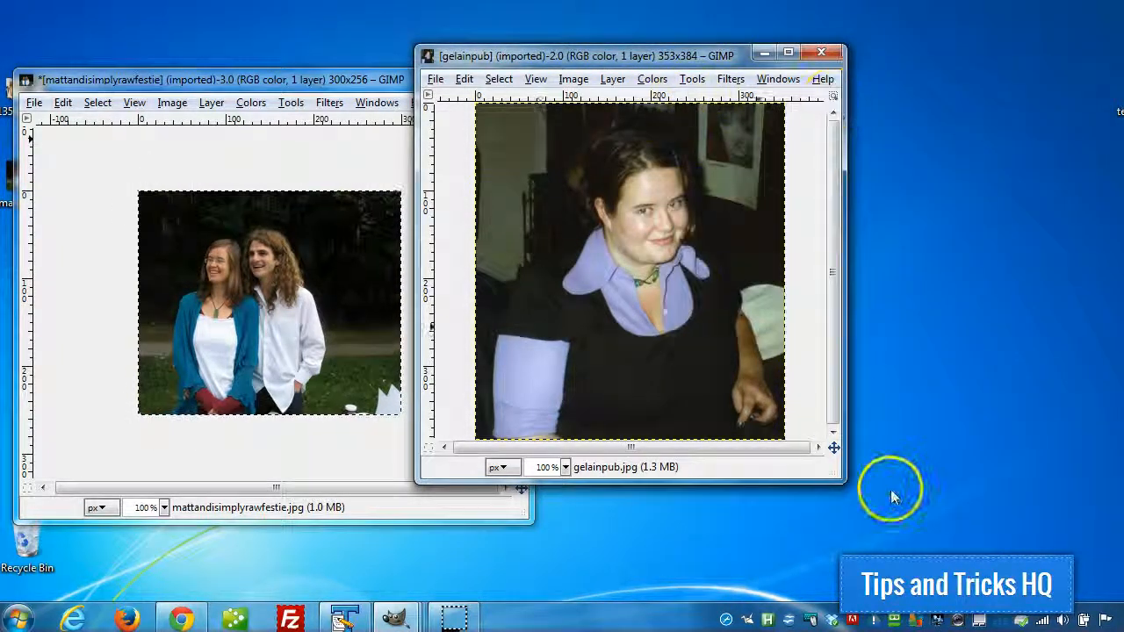
left_click_drag(834, 466, 908, 557)
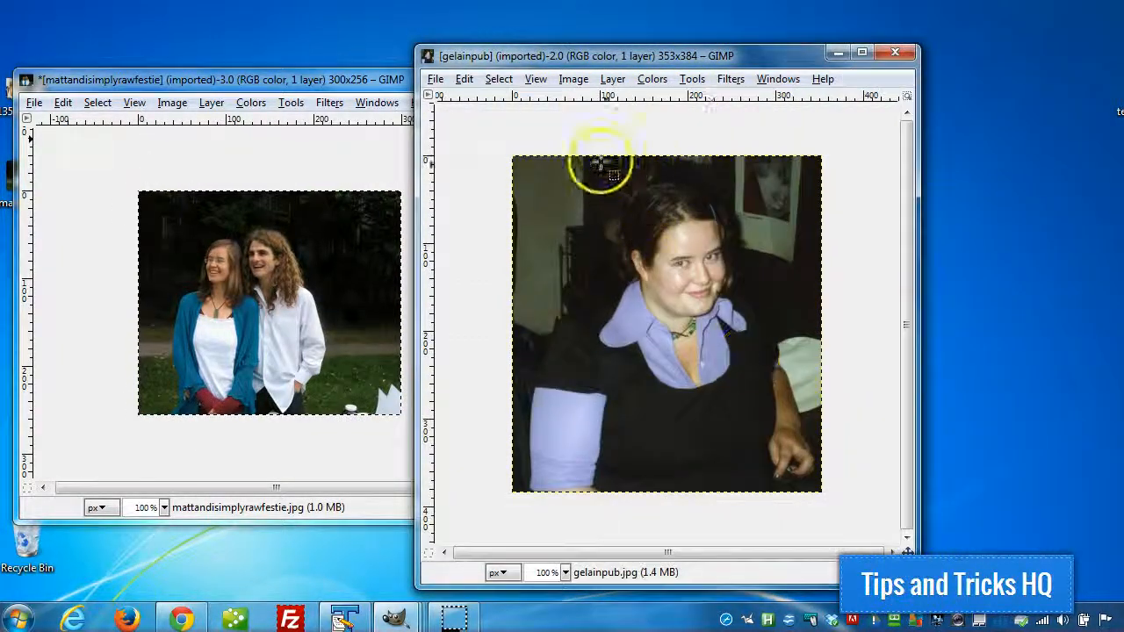
left_click_drag(545, 129, 802, 511)
left_click_drag(768, 437, 761, 430)
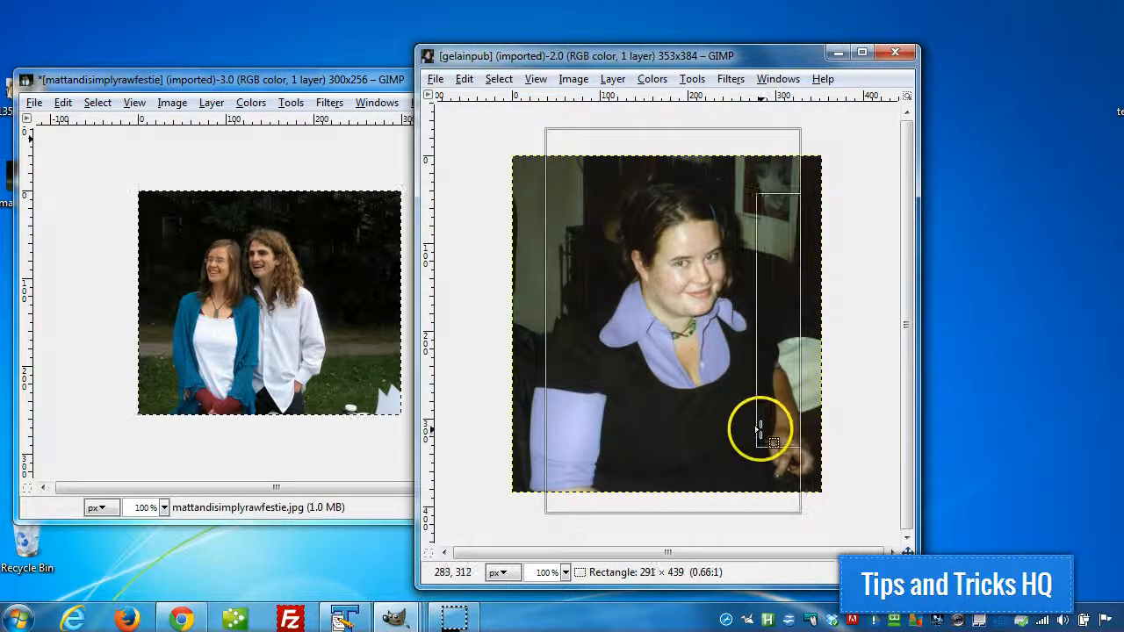
left_click(464, 78)
left_click(474, 99)
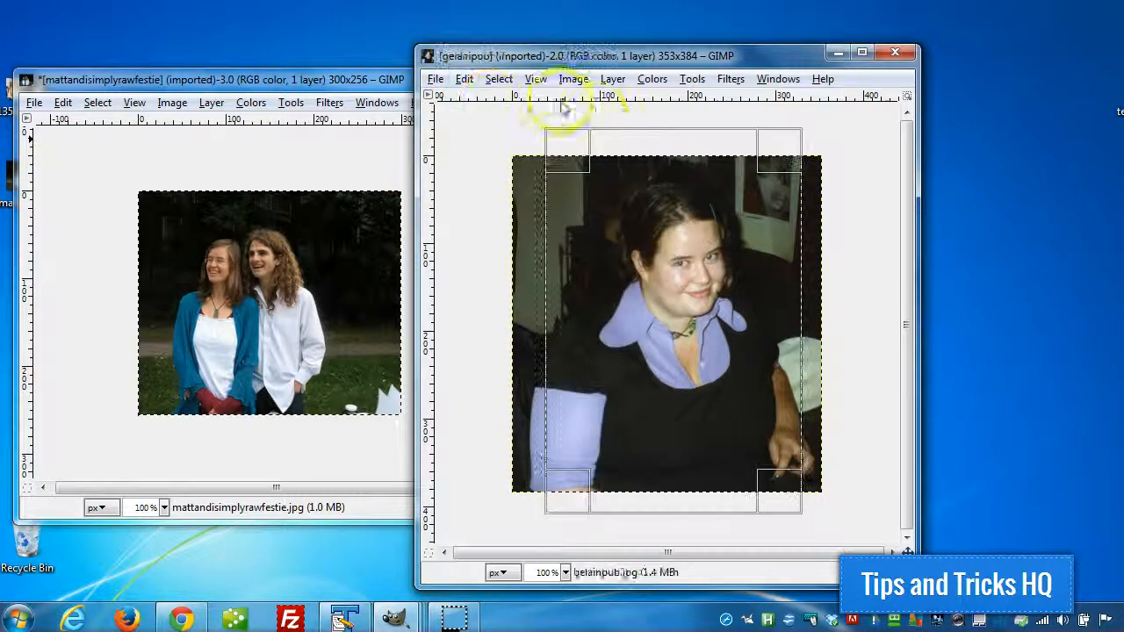
Crop the gelainpub portrait to a rectangular selection 300 pixels wide at full height, and reposition both image windows
left_click(692, 78)
left_click(917, 100)
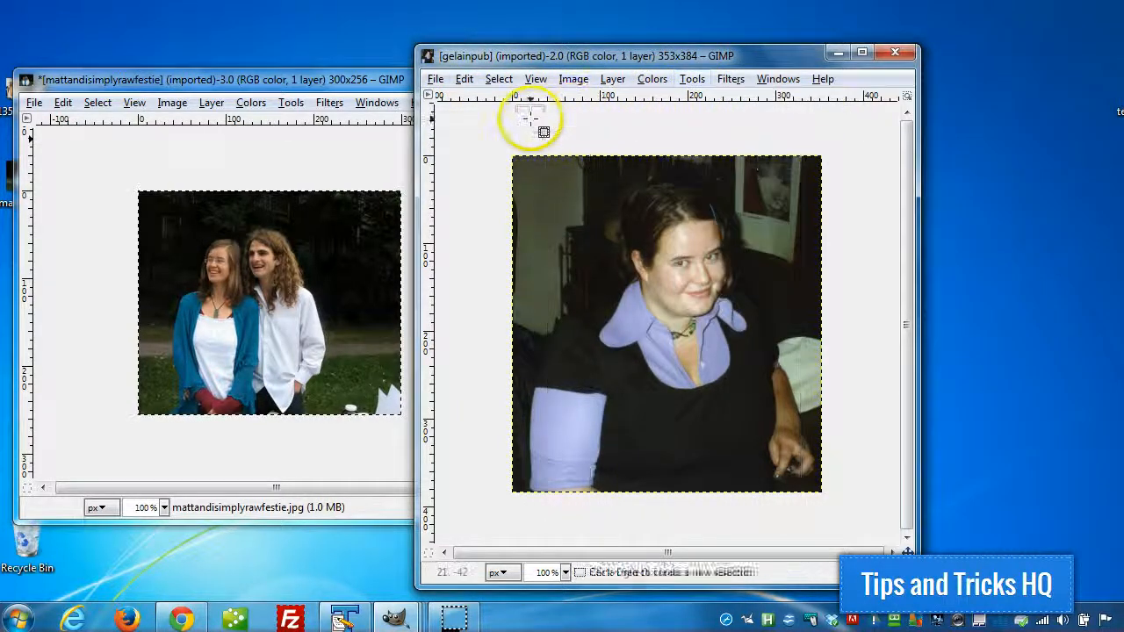
left_click_drag(610, 443, 774, 502)
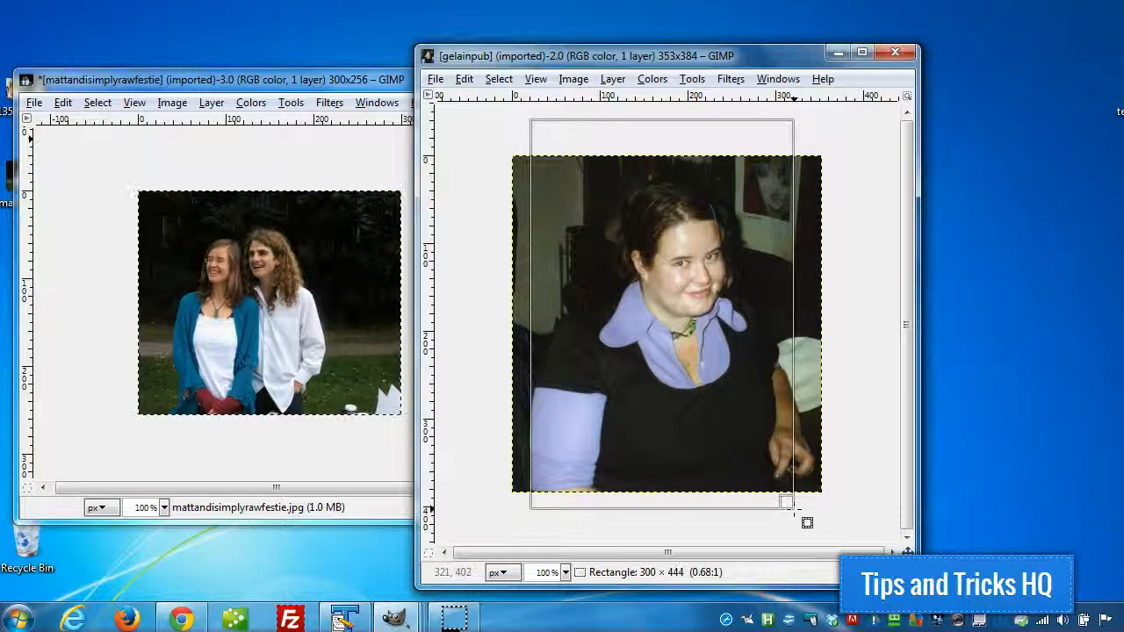
left_click_drag(794, 510, 793, 510)
left_click_drag(667, 359, 677, 351)
left_click(573, 79)
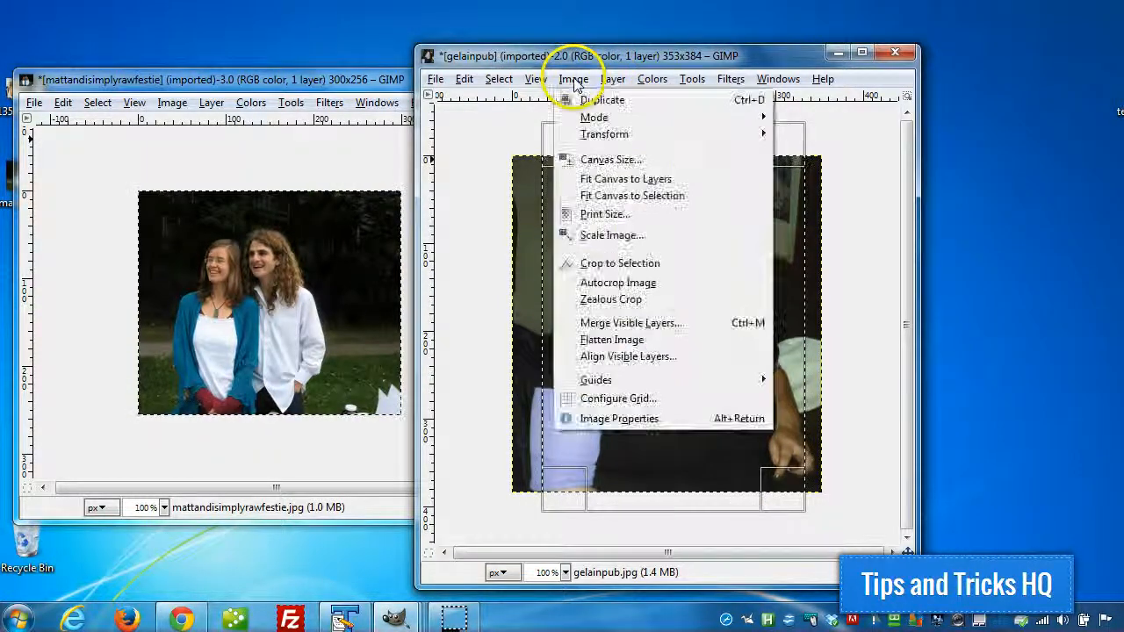
left_click(619, 263)
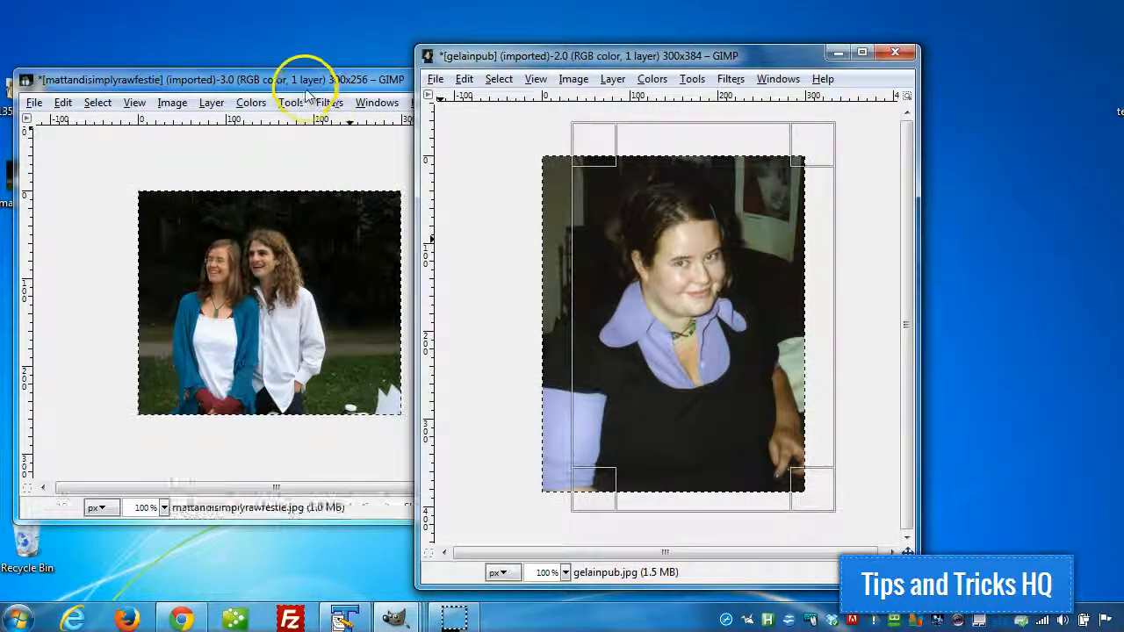
left_click_drag(295, 79, 275, 70)
left_click_drag(646, 58, 590, 44)
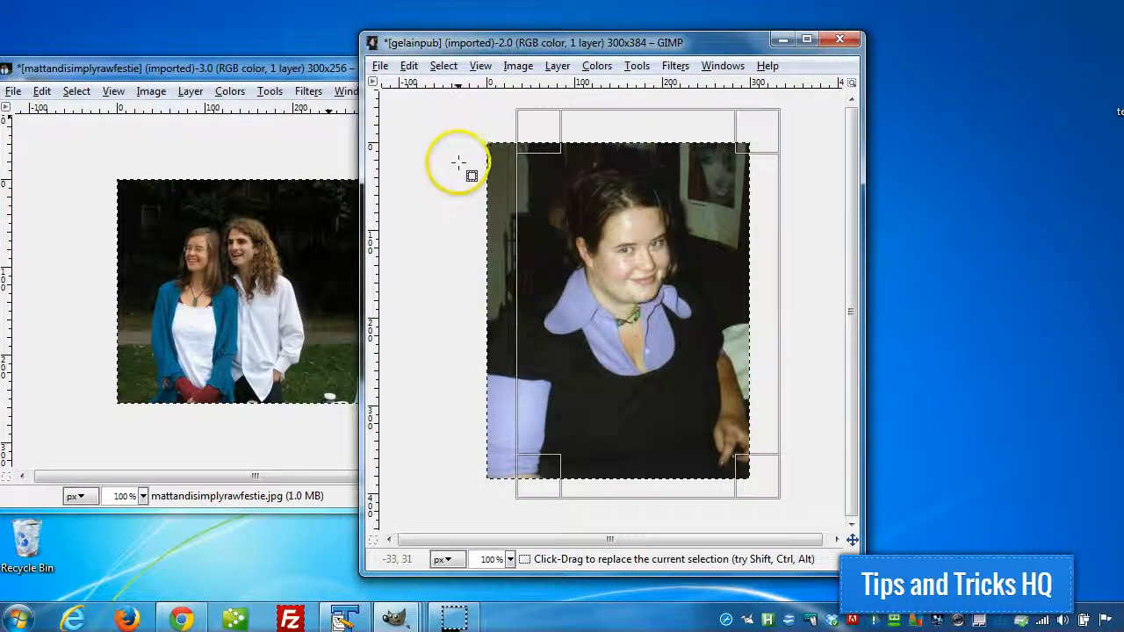
Crop the gelainpub portrait to a rectangular selection about 315 pixels high around the woman, keeping its full width
left_click_drag(459, 157, 581, 236)
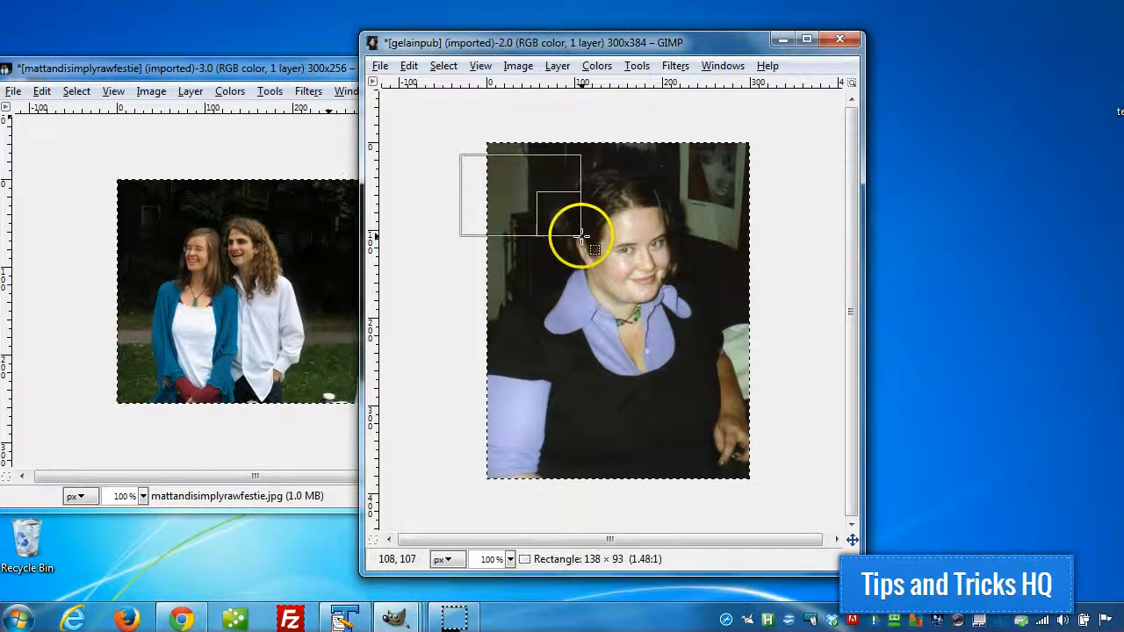
left_click_drag(741, 263, 787, 358)
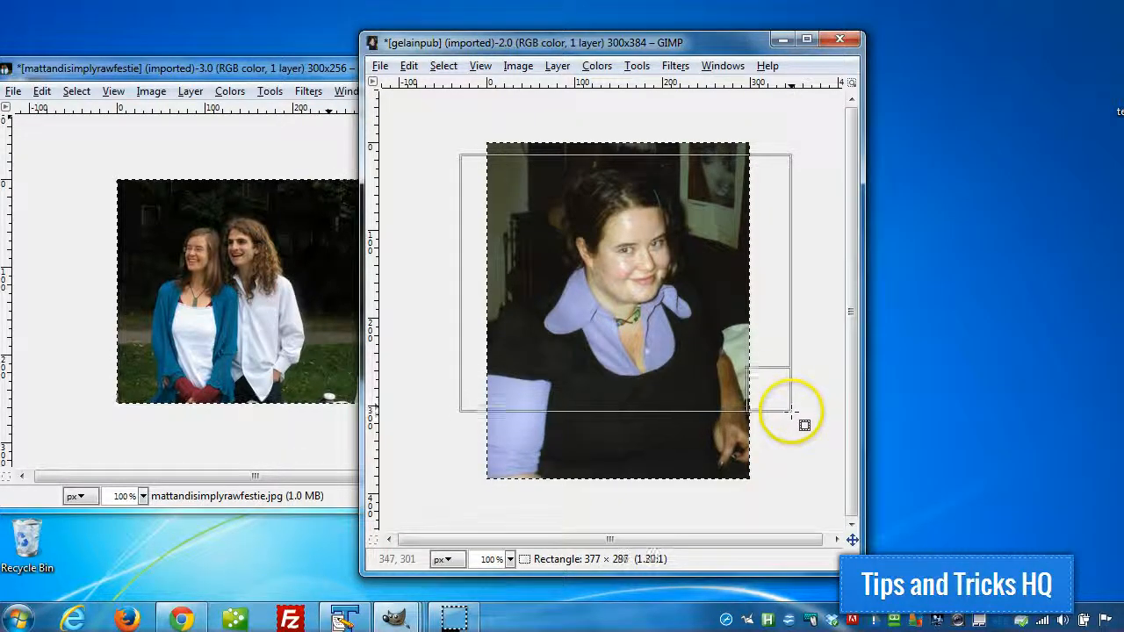
left_click_drag(790, 410, 791, 422)
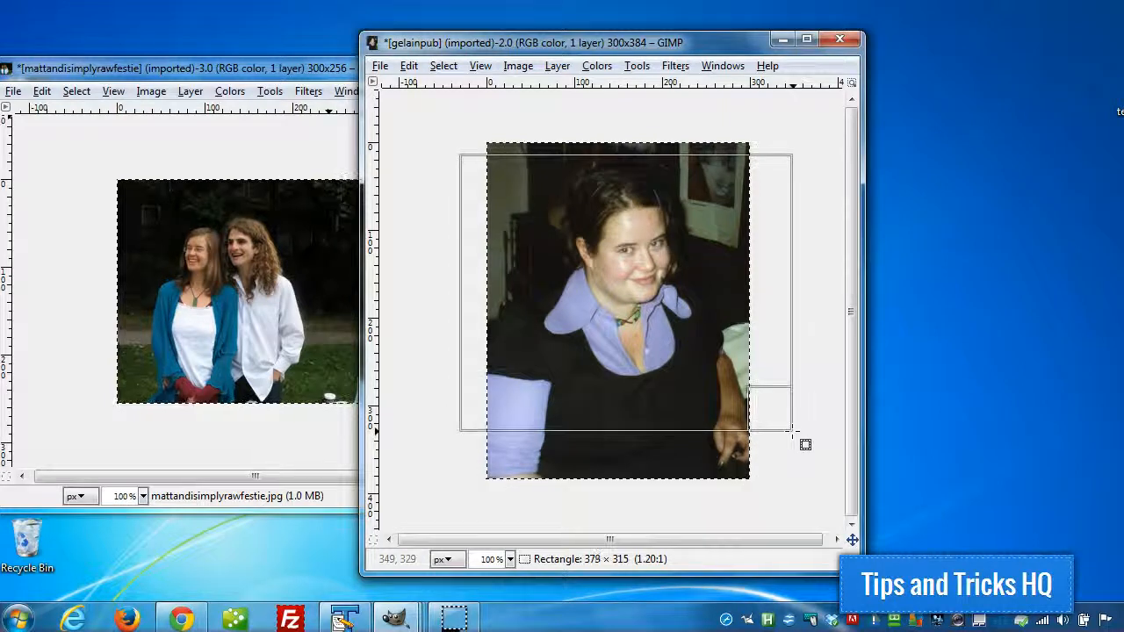
left_click_drag(791, 430, 792, 430)
left_click_drag(682, 259, 681, 252)
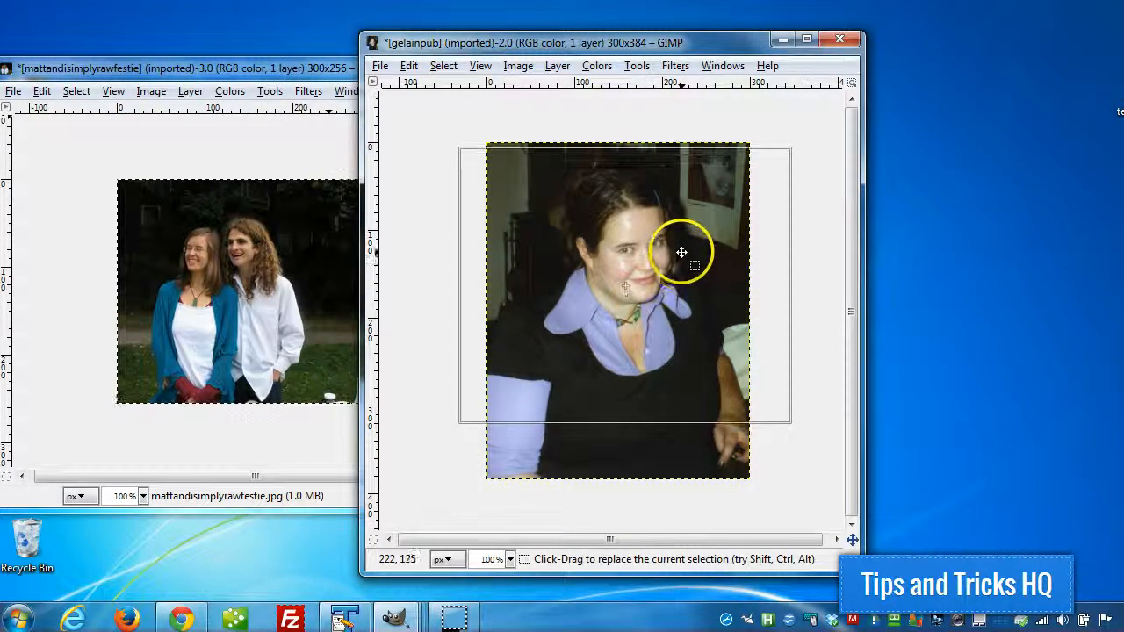
left_click(518, 66)
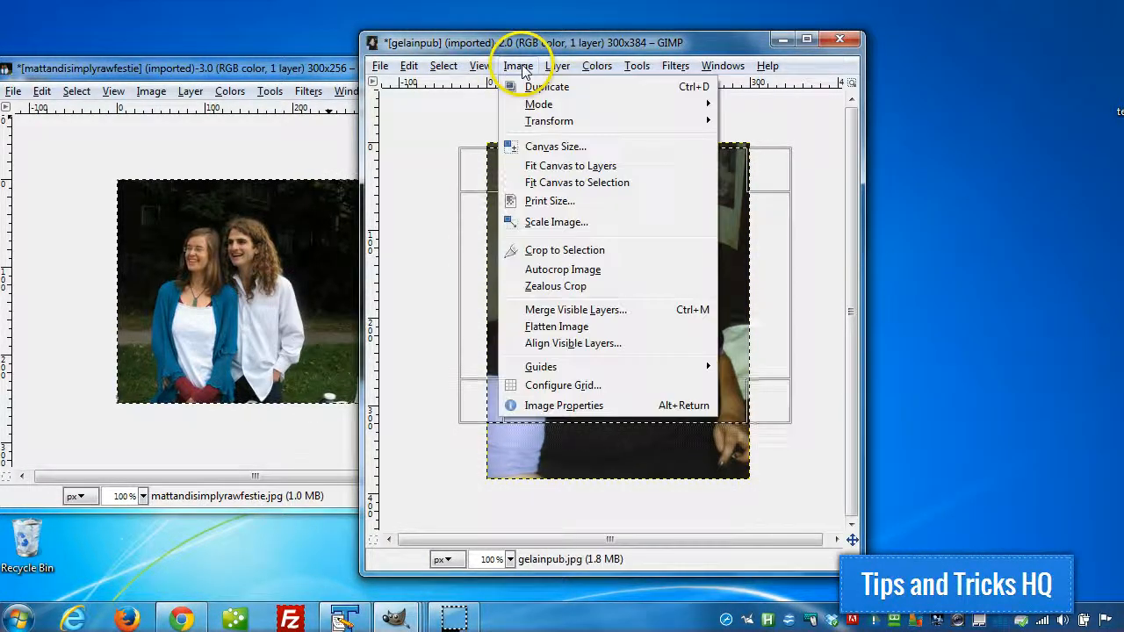
left_click(555, 252)
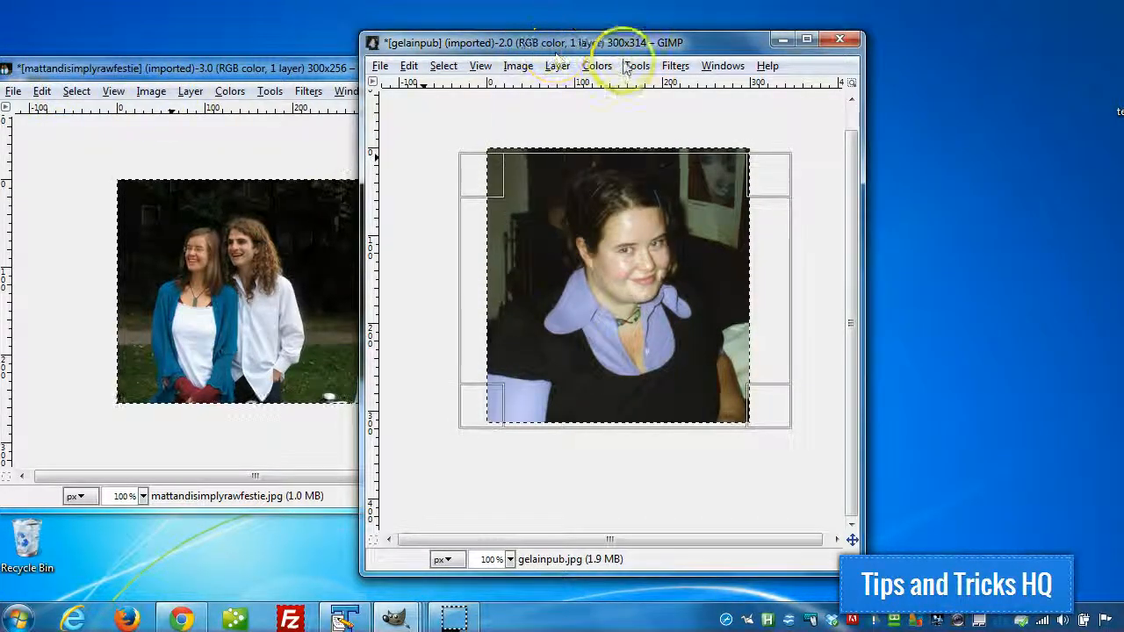
Create a new blank image 600 pixels wide and 315 pixels high, and move its window between the two photos
left_click(13, 91)
left_click(27, 123)
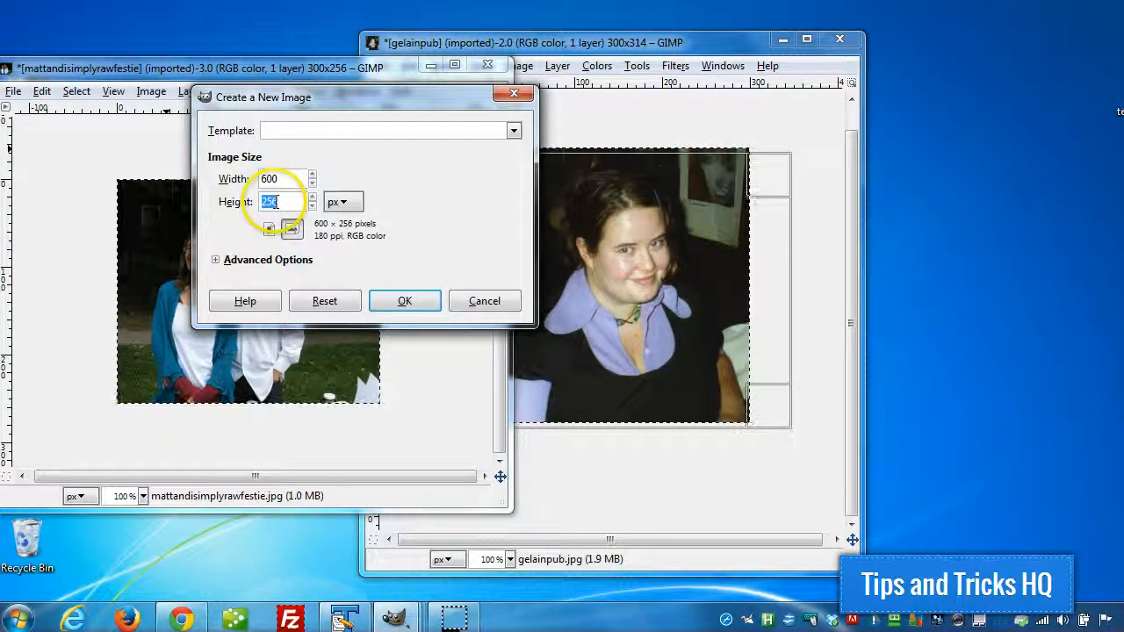
left_click(408, 304)
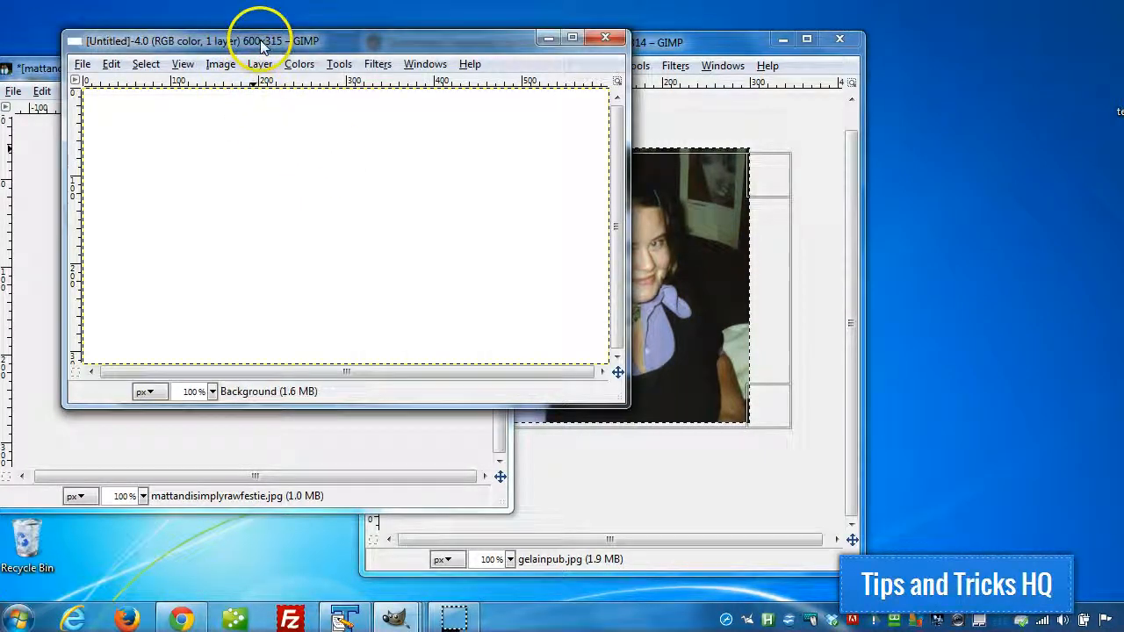
left_click_drag(262, 45, 469, 151)
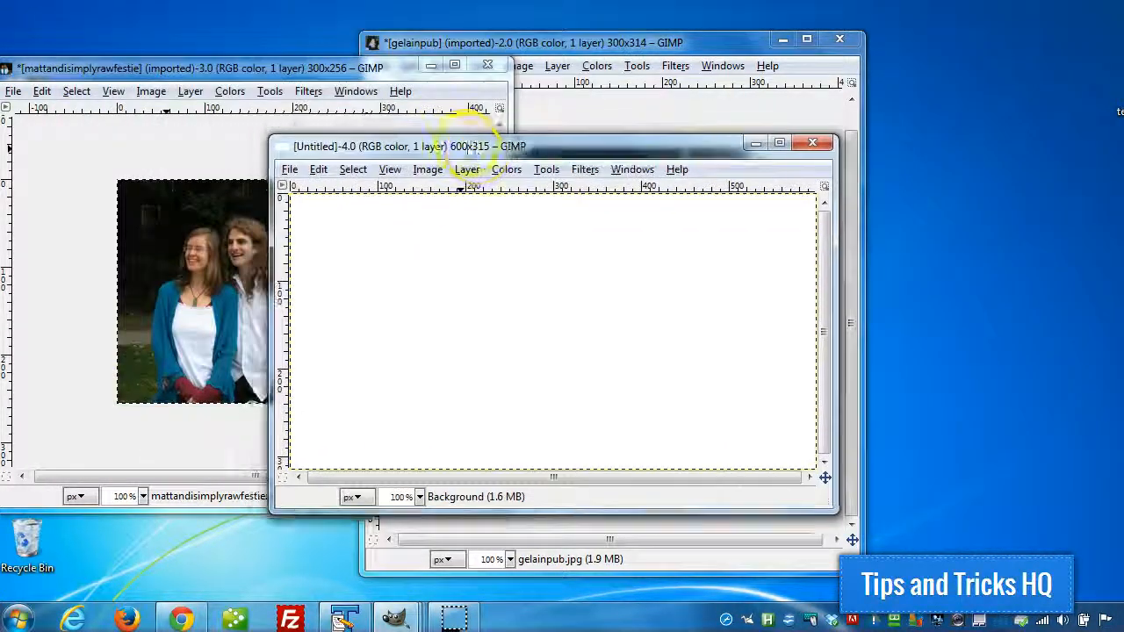
Copy the cropped couple photo and paste it into the blank 600x315 image as a new layer
left_click(41, 91)
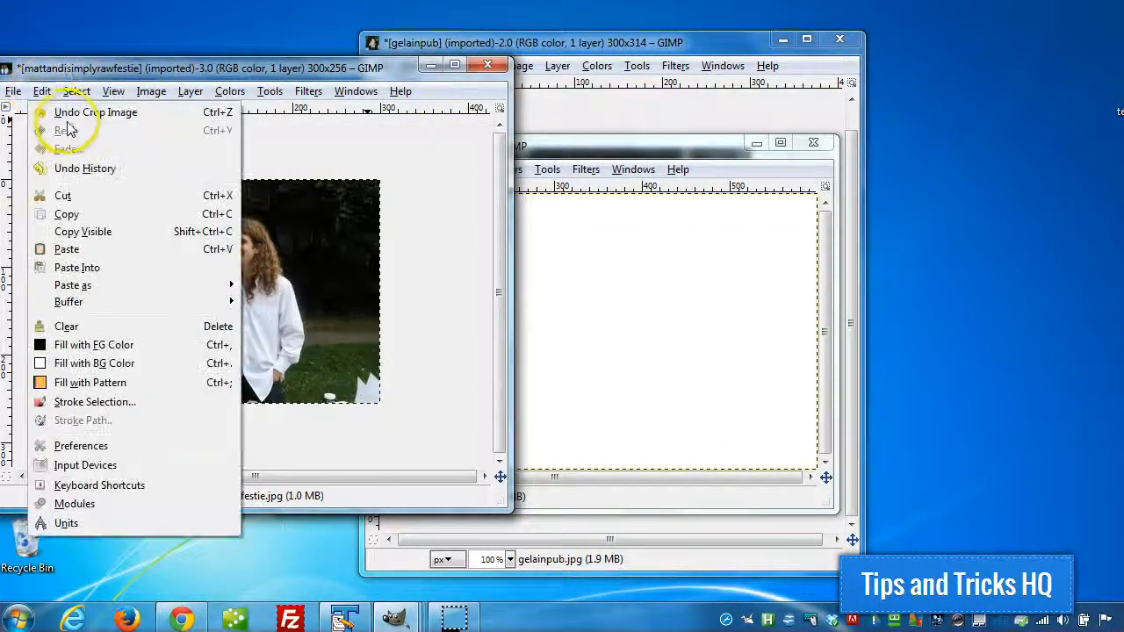
left_click(90, 219)
left_click(514, 145)
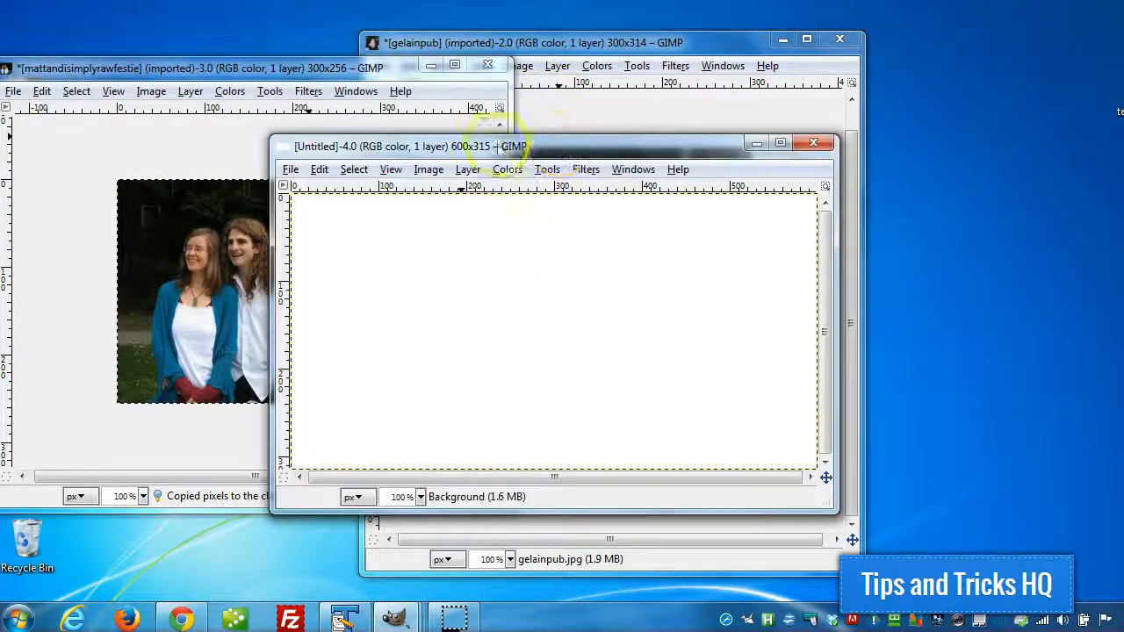
left_click(320, 170)
mouse_move(366, 363)
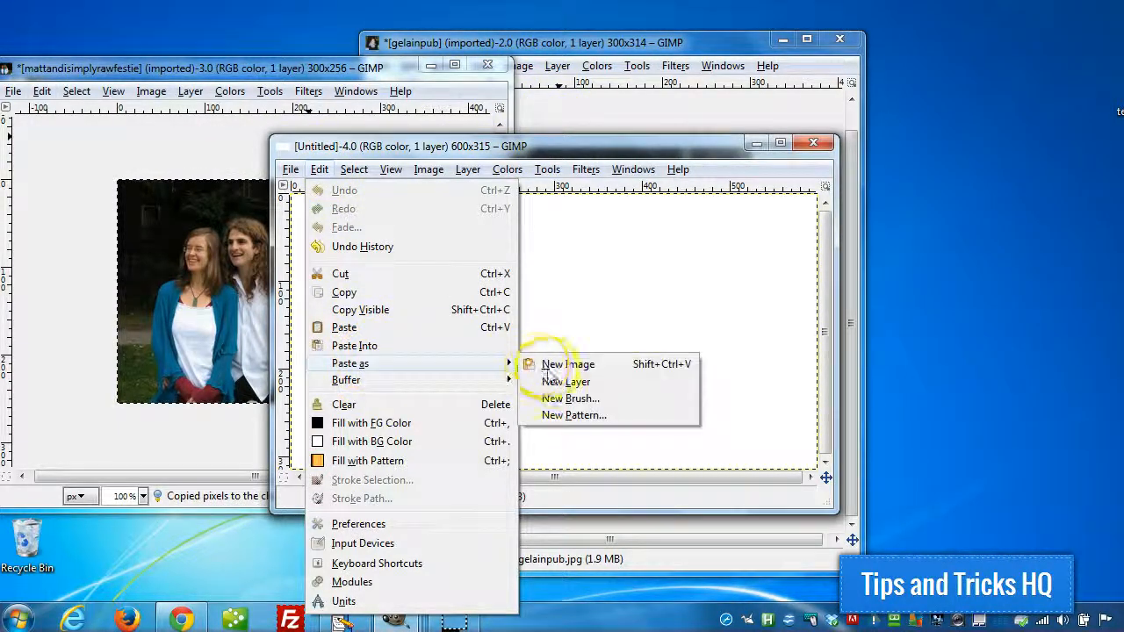
left_click(566, 381)
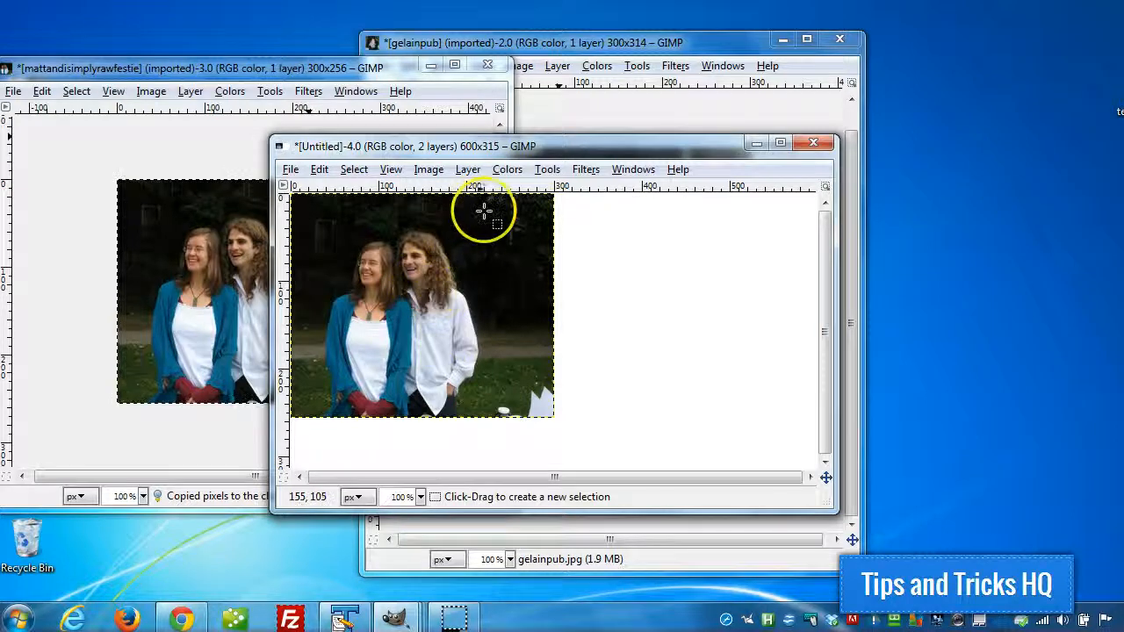
Move the couple photo layer to the right half of the canvas with the Move tool, roughly centred vertically
left_click(545, 169)
mouse_move(593, 223)
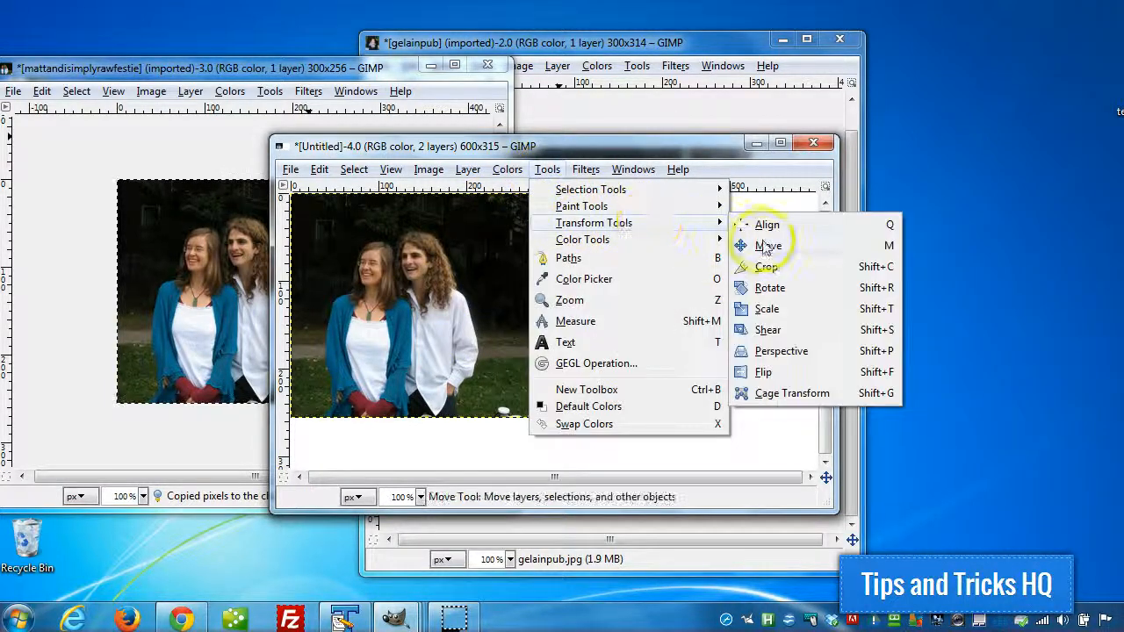
left_click(767, 246)
left_click_drag(414, 256, 675, 287)
Copy the cropped gelainpub portrait into the combined 600x315 image as a new layer, and enlarge that image's window around the canvas
left_click(546, 43)
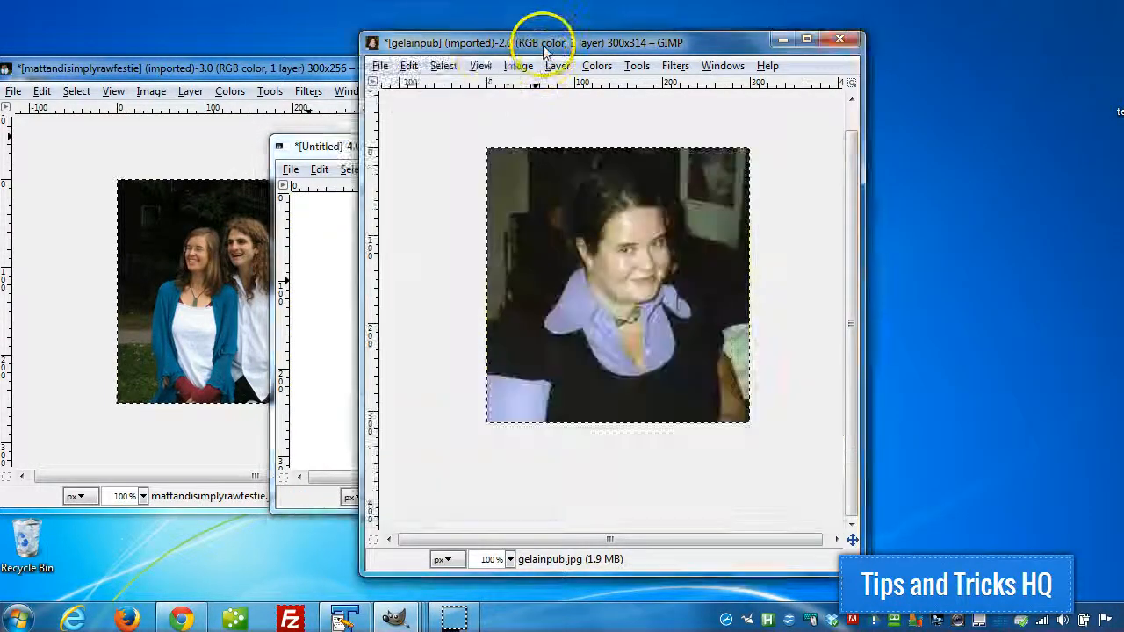
left_click(411, 67)
left_click(429, 187)
left_click(309, 146)
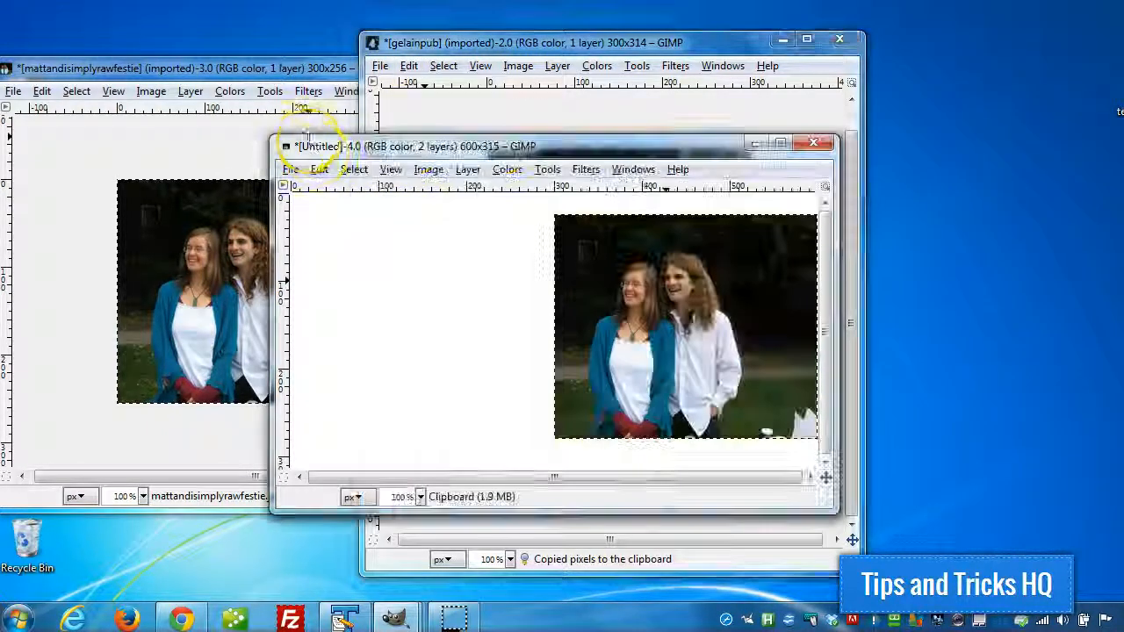
left_click(319, 168)
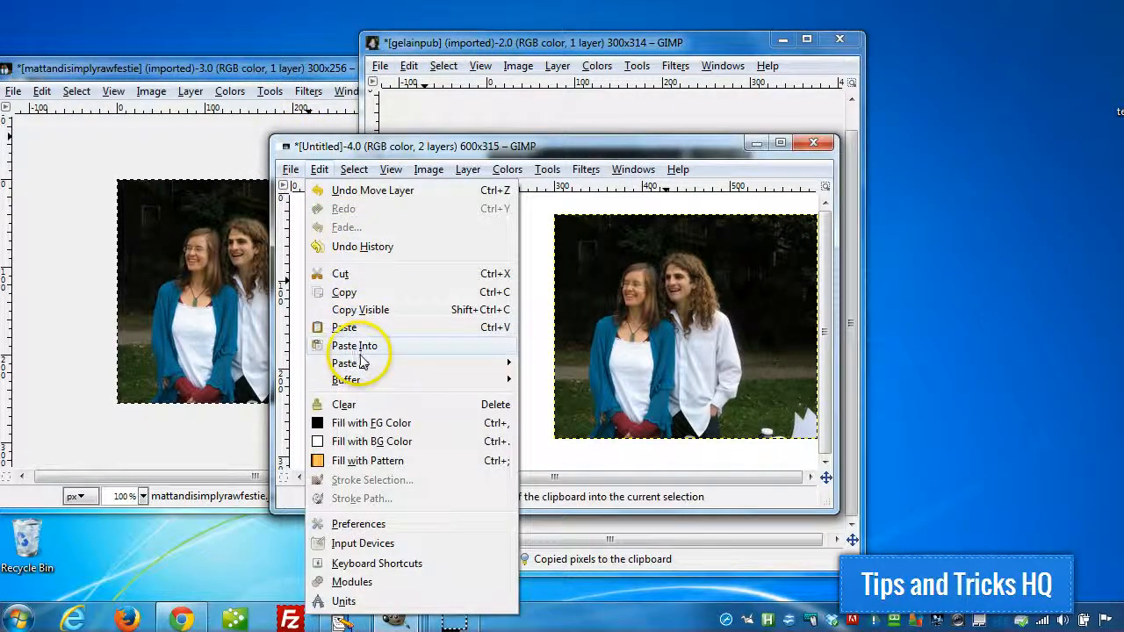
mouse_move(484, 364)
left_click(558, 381)
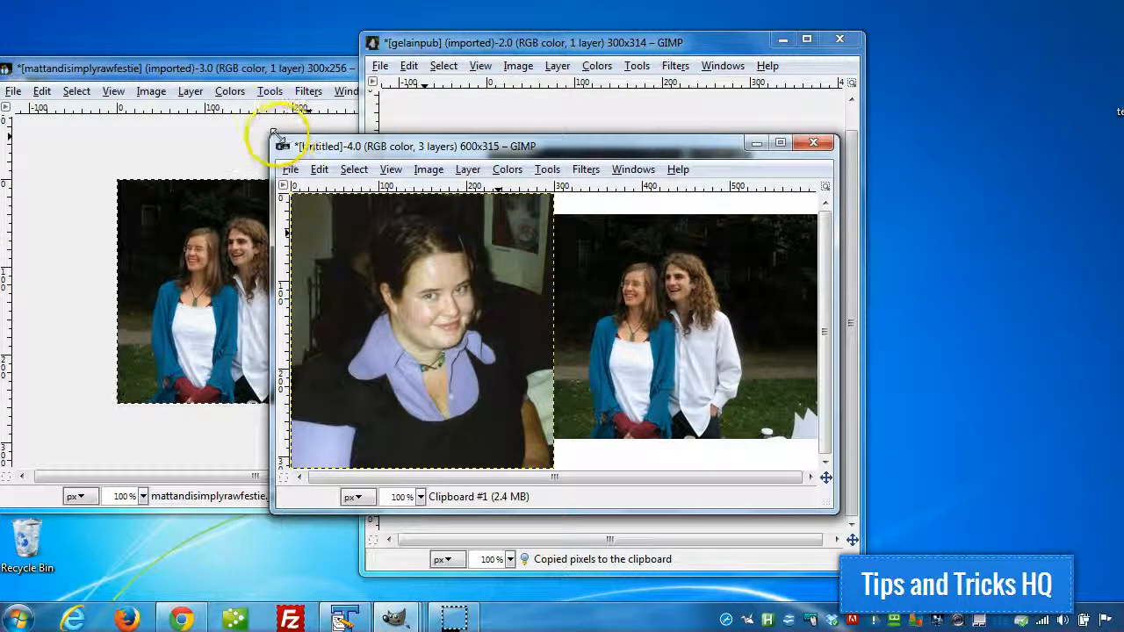
left_click_drag(272, 134, 132, 1)
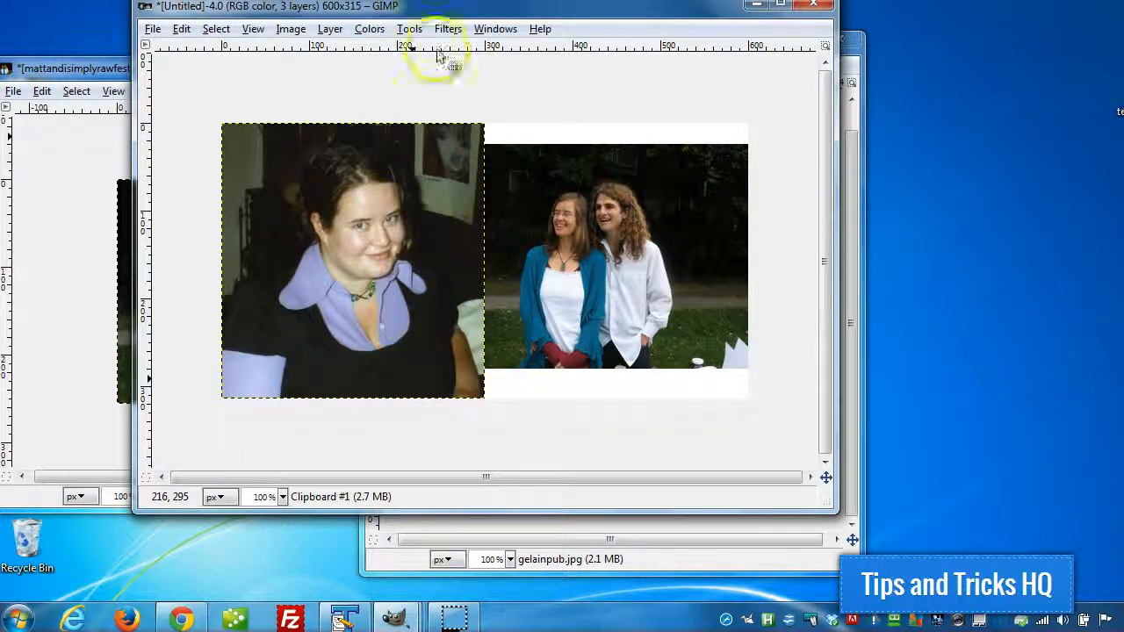
left_click_drag(458, 13, 459, 34)
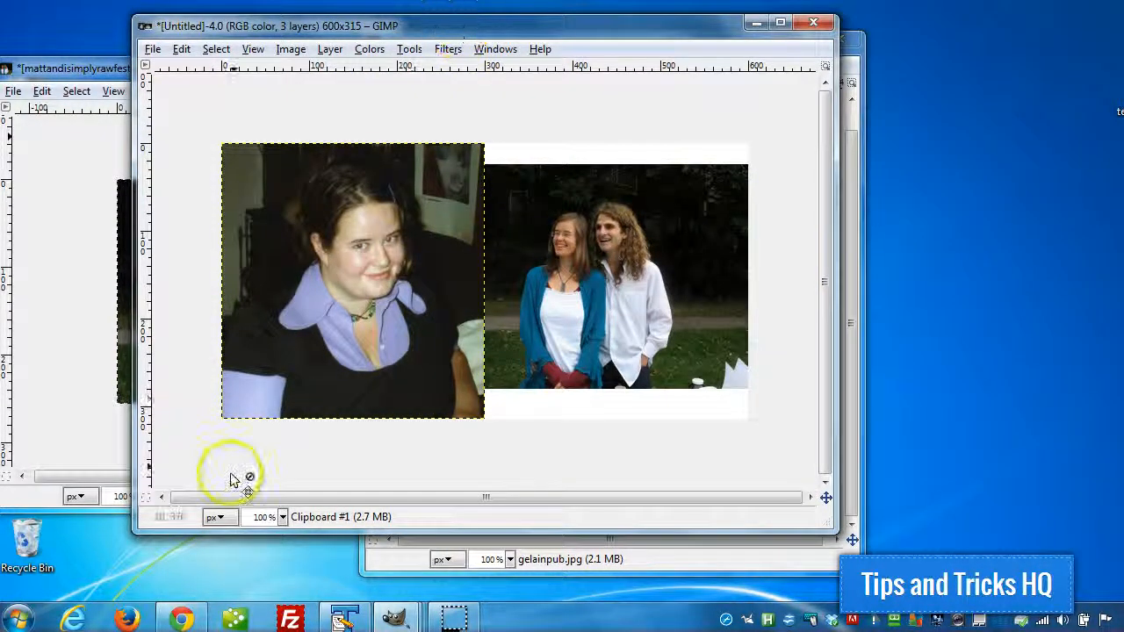
Switch to Chrome, open images.google.com in the photo page's tab, and search for "video play button"
left_click(186, 620)
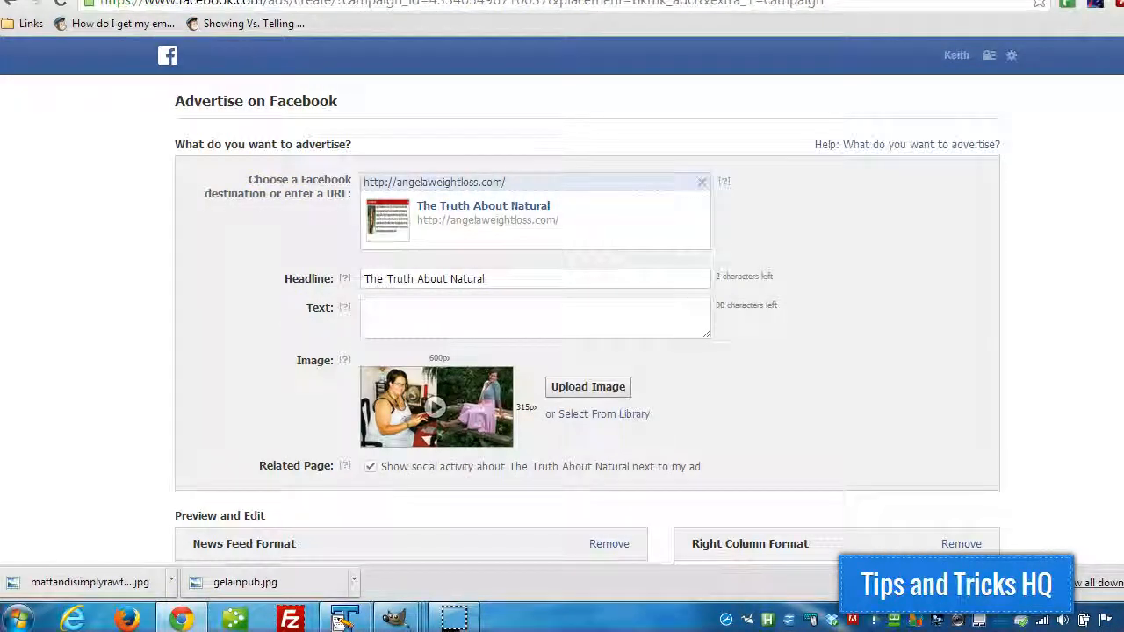
key("ctrl+Tab")
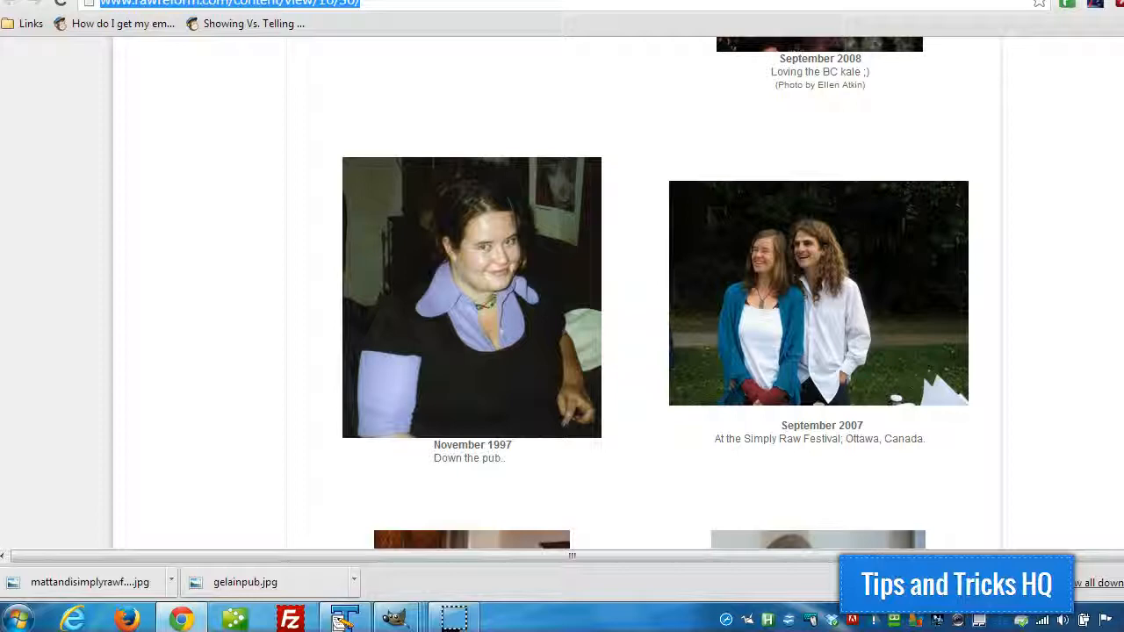
type("images.google.com")
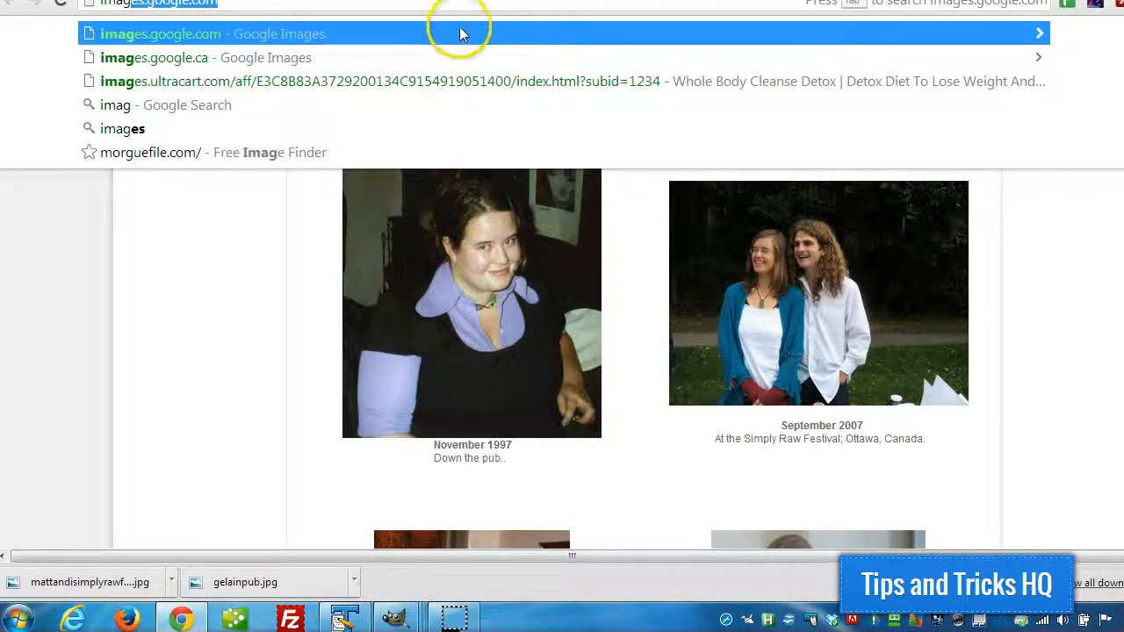
left_click(463, 34)
left_click(355, 321)
type("v")
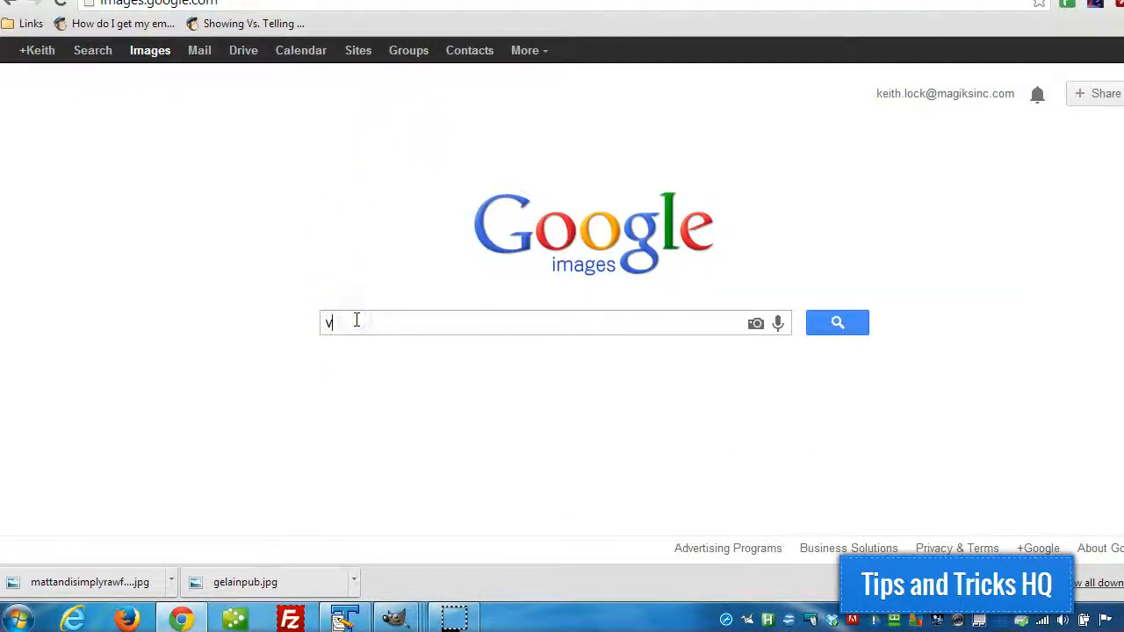
type("ideo p")
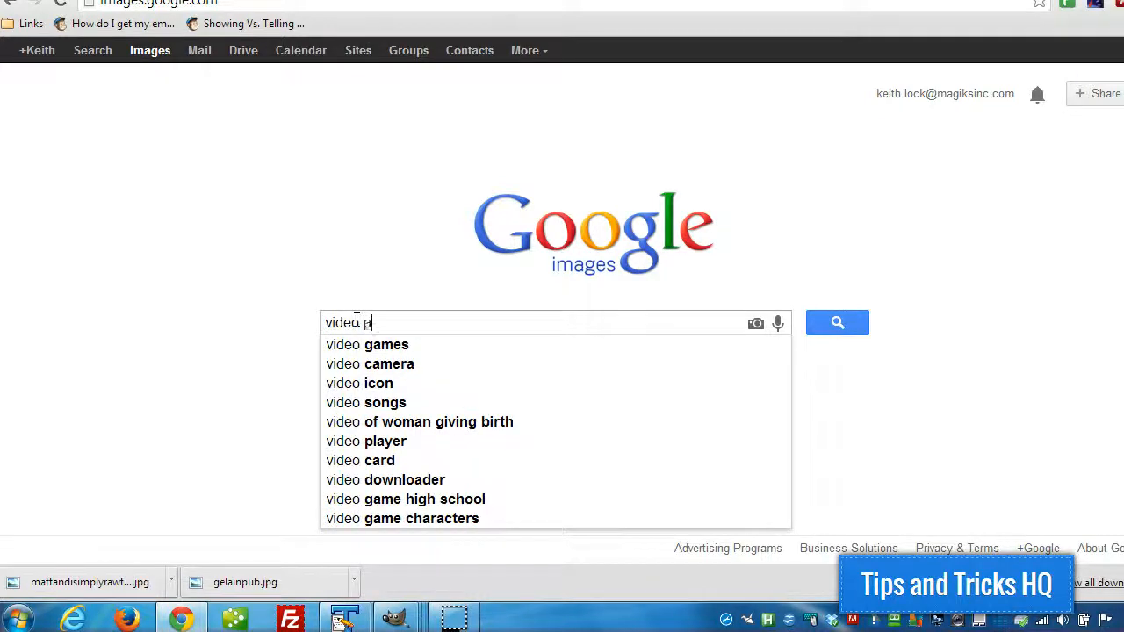
type("lay button")
key("Return")
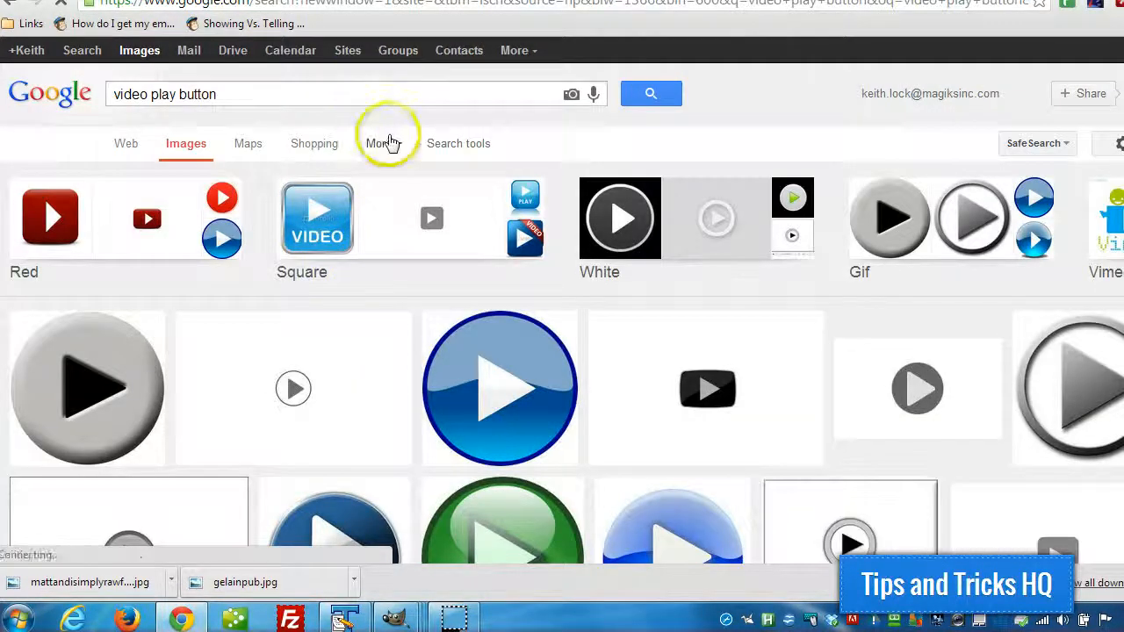
Filter the image search results to transparent images only
left_click(461, 145)
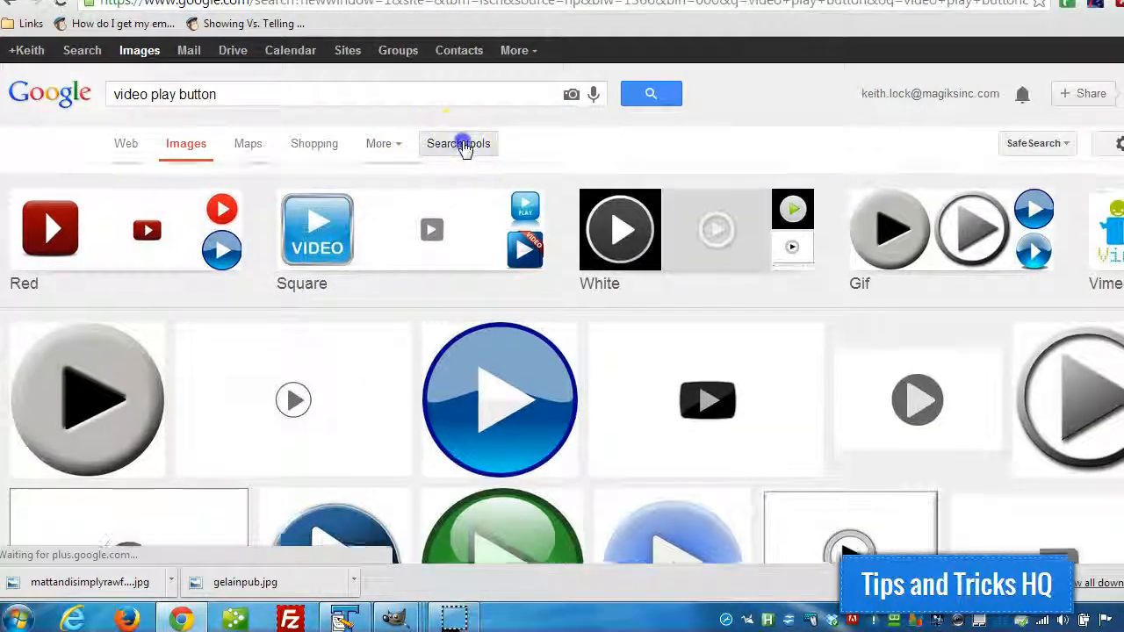
left_click(208, 179)
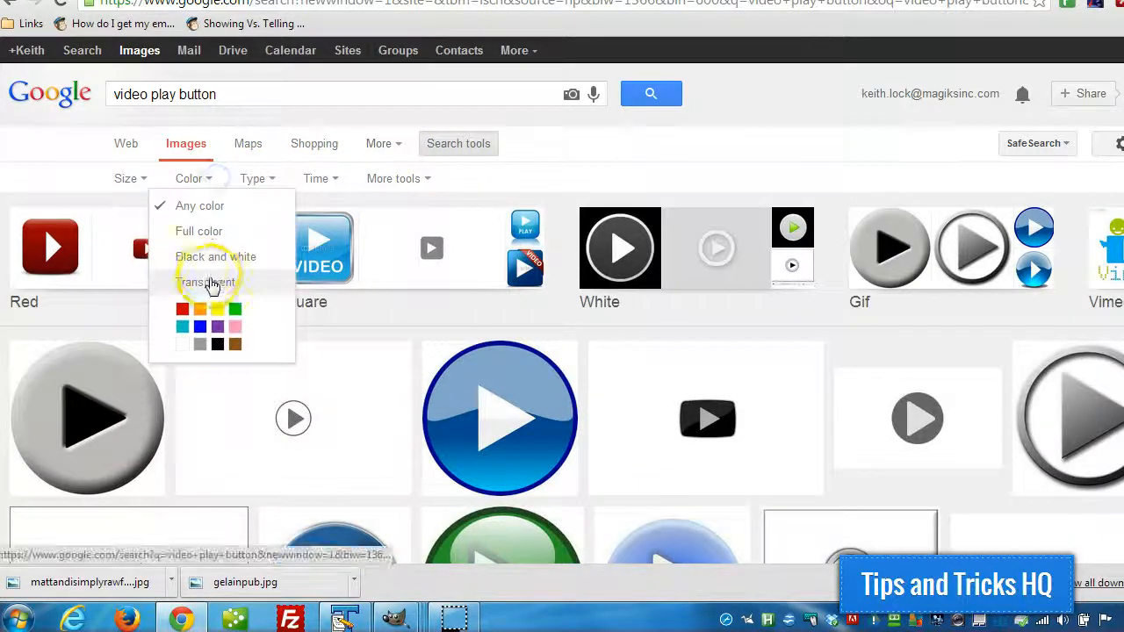
left_click(212, 285)
Open the Stitch Labs round play button result and save its image to the desktop as the PNG file videoPlayButton
left_click(167, 397)
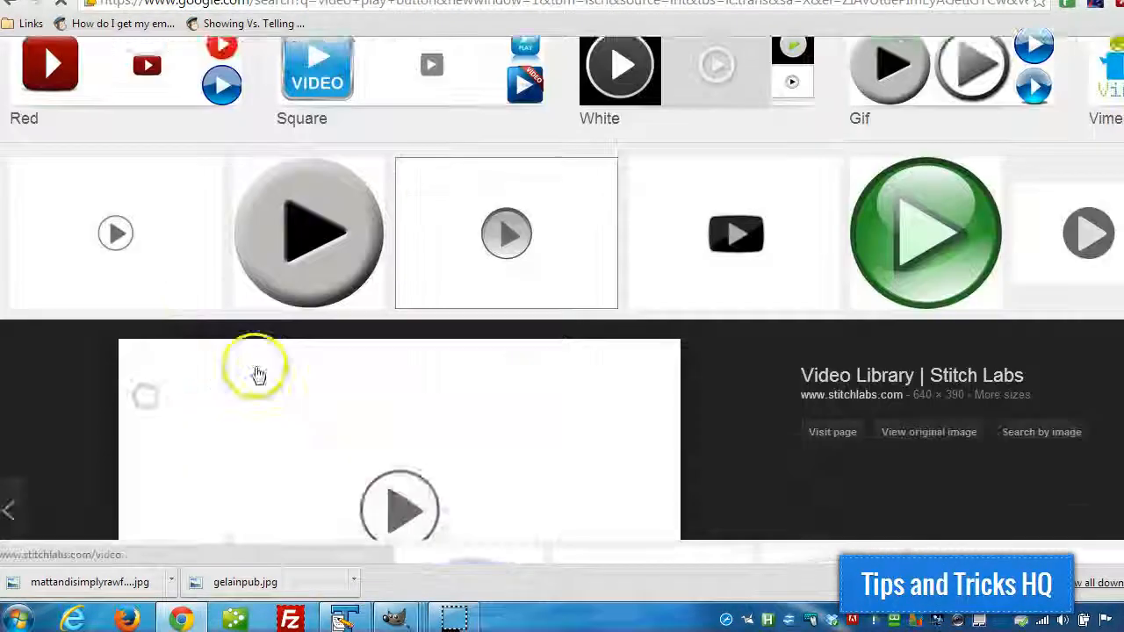
right_click(444, 293)
left_click(492, 416)
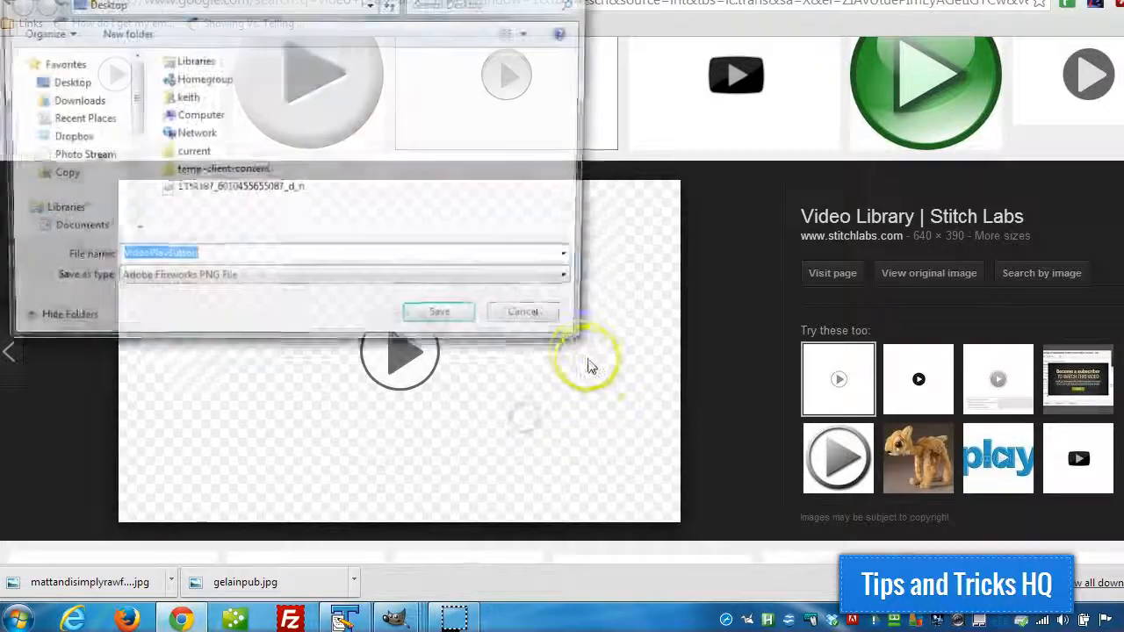
left_click(448, 312)
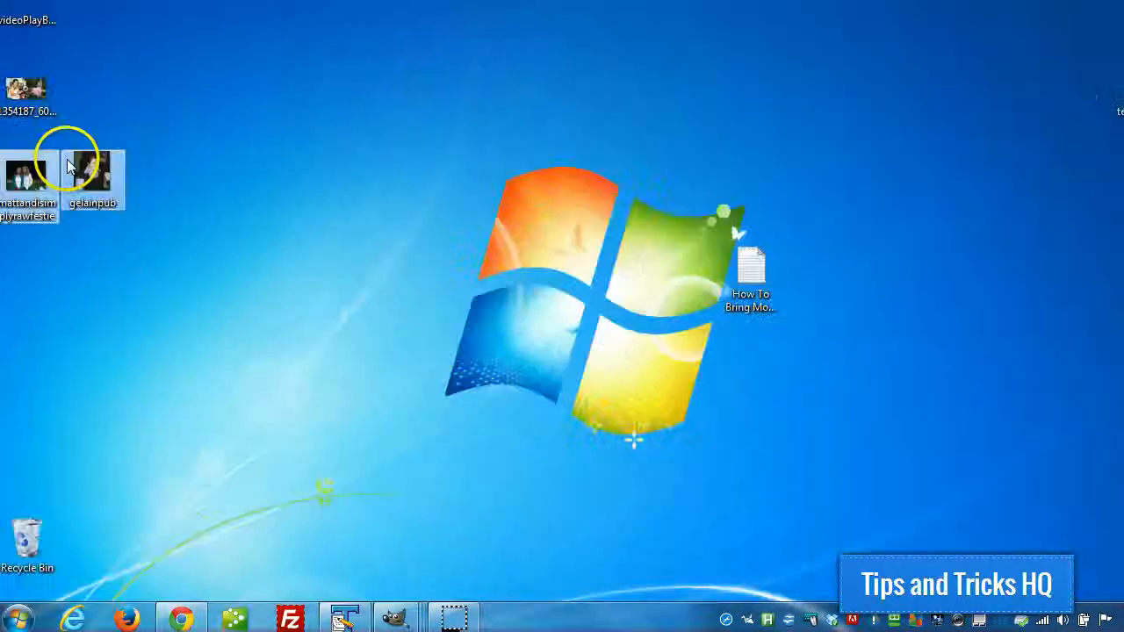
Open the downloaded videoPlayButton file from the desktop in GIMP
right_click(28, 35)
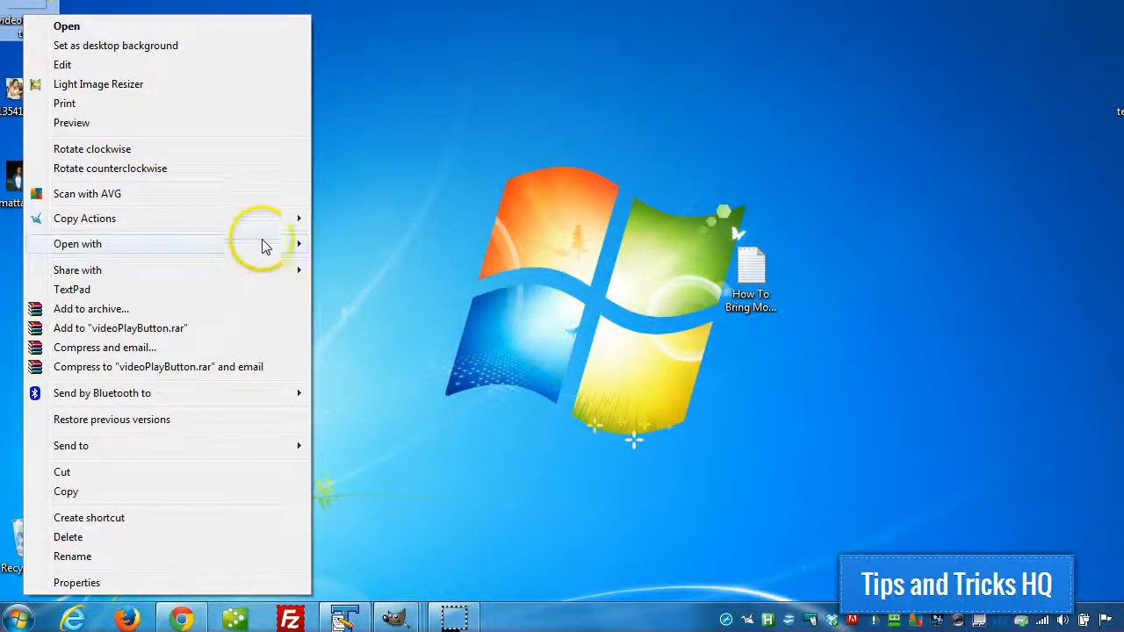
mouse_move(265, 245)
left_click(360, 261)
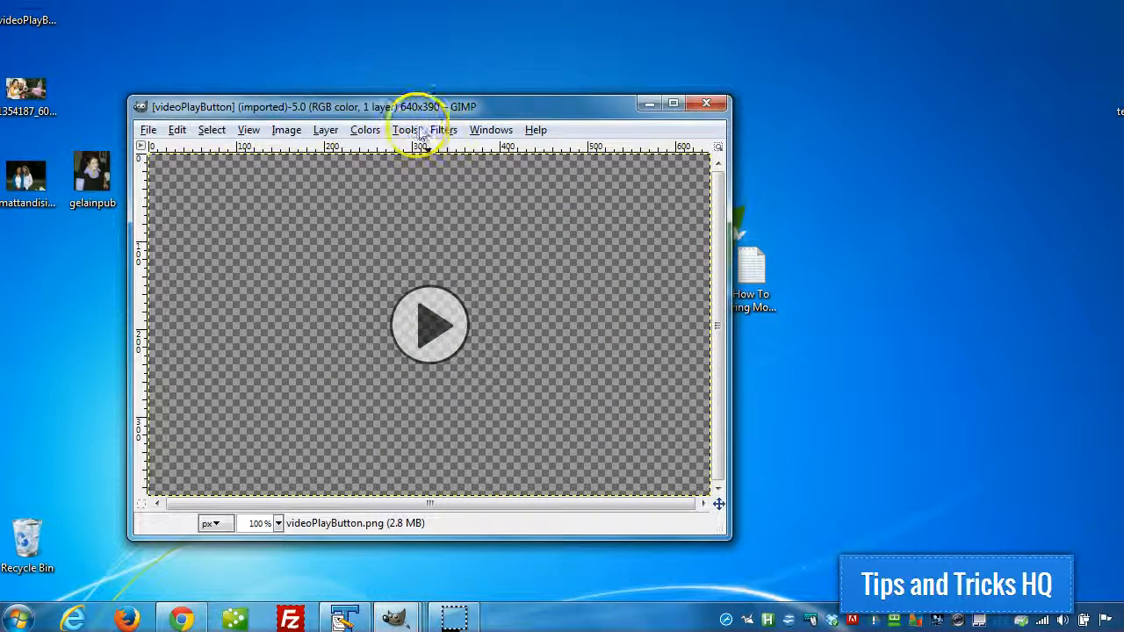
Select a rectangle of about 108 × 113 px around the play button and crop the image to it
left_click(405, 130)
mouse_move(448, 150)
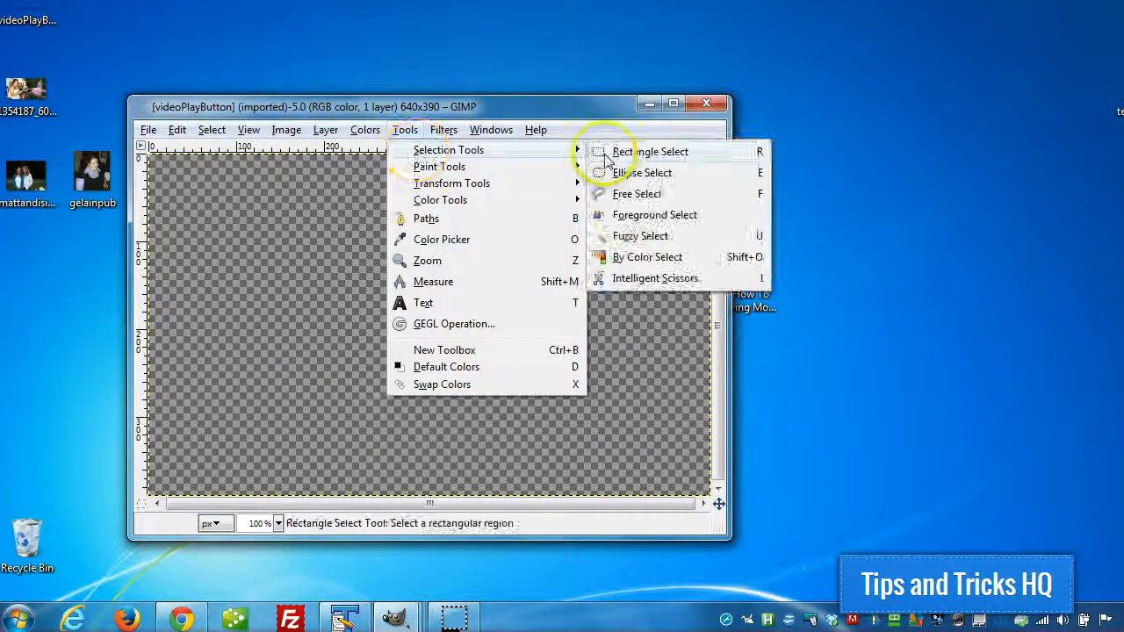
left_click(649, 151)
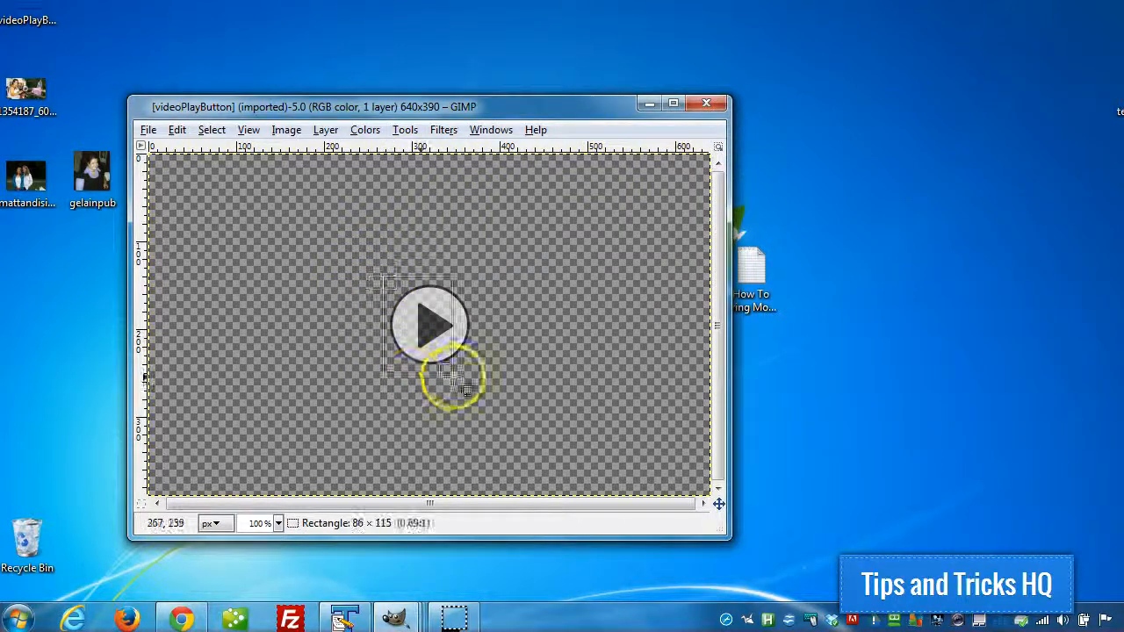
left_click_drag(477, 375, 477, 375)
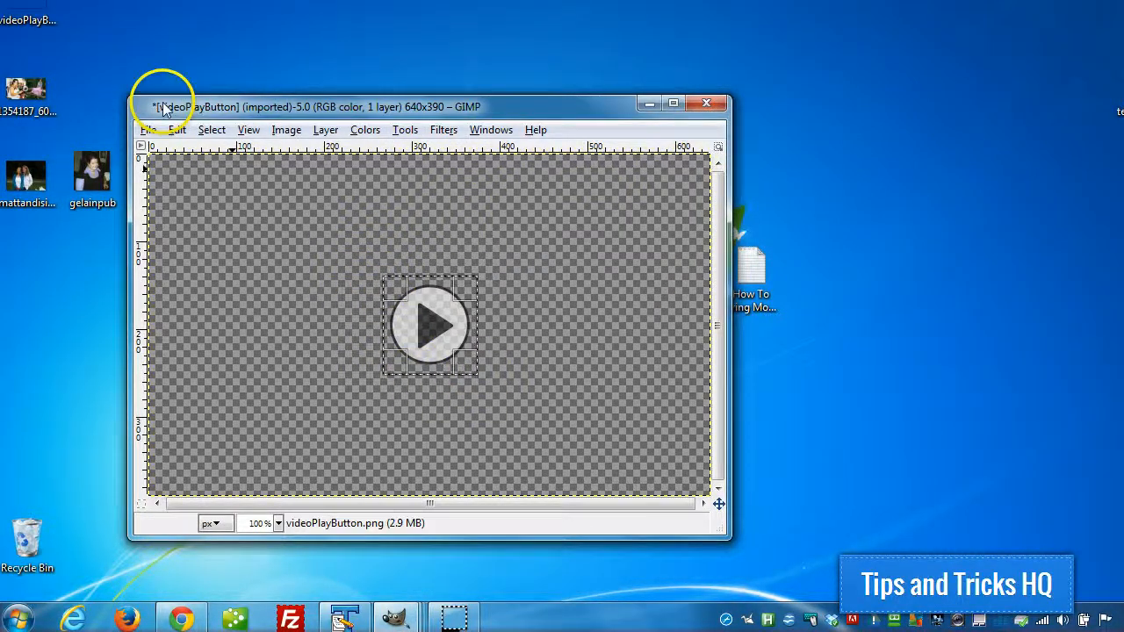
left_click(177, 129)
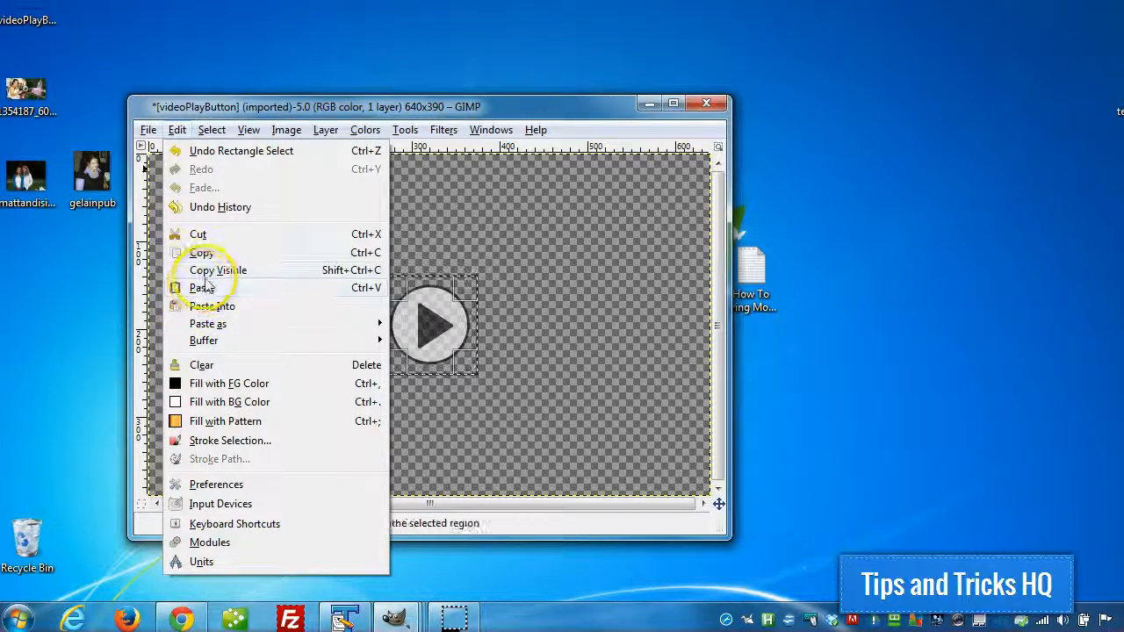
mouse_move(286, 130)
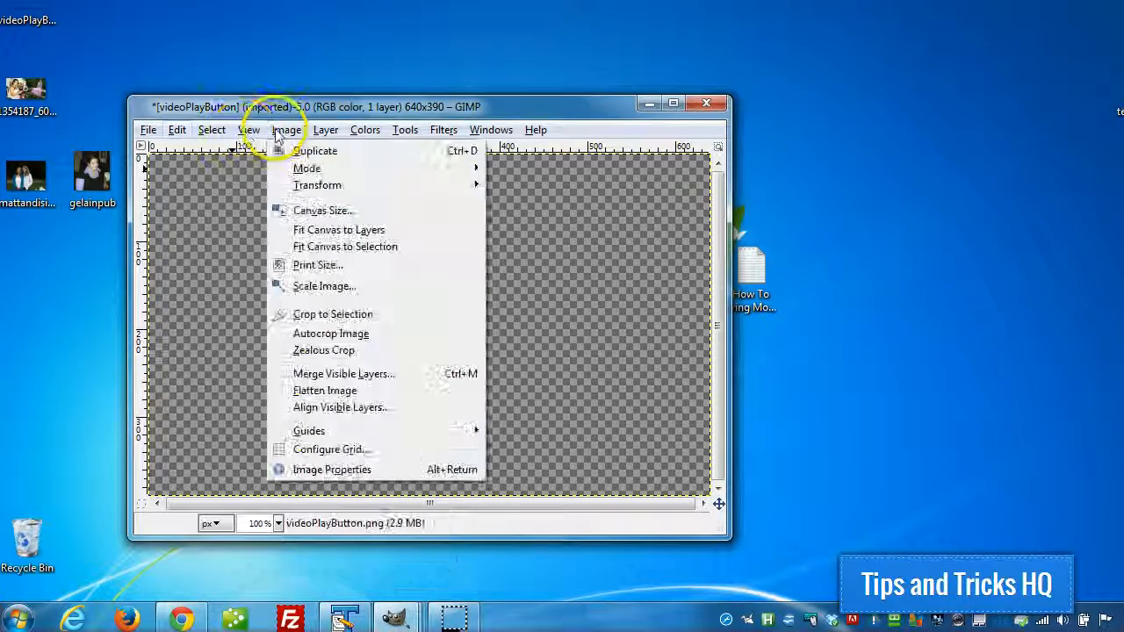
left_click(322, 313)
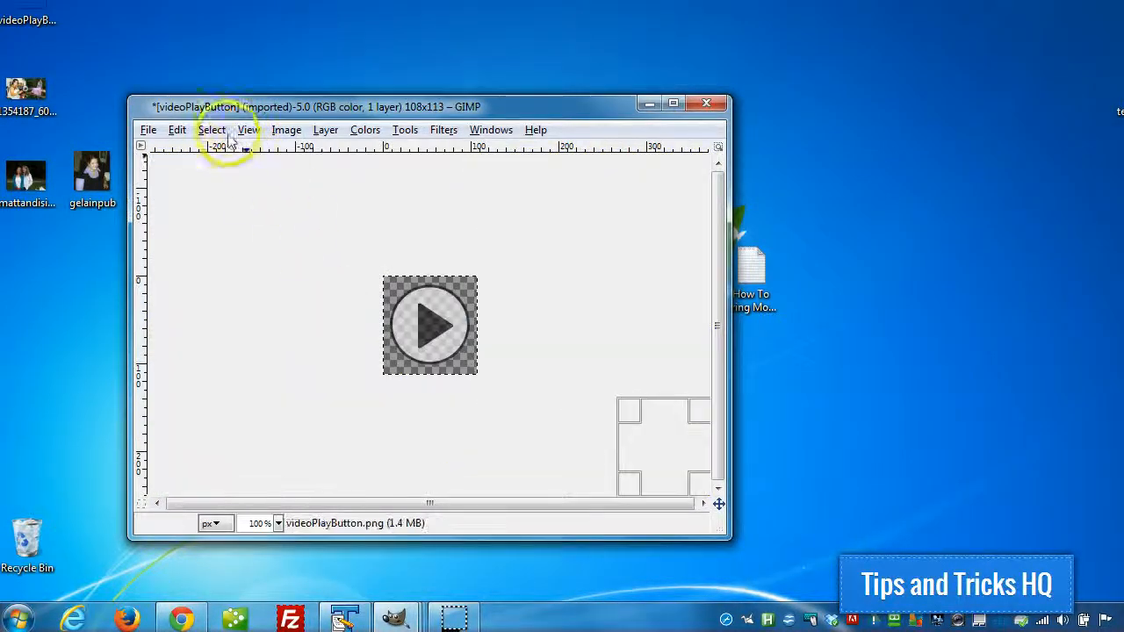
Copy the cropped play button and paste it as a new layer into the untitled 600x315 image
left_click(178, 129)
left_click(206, 253)
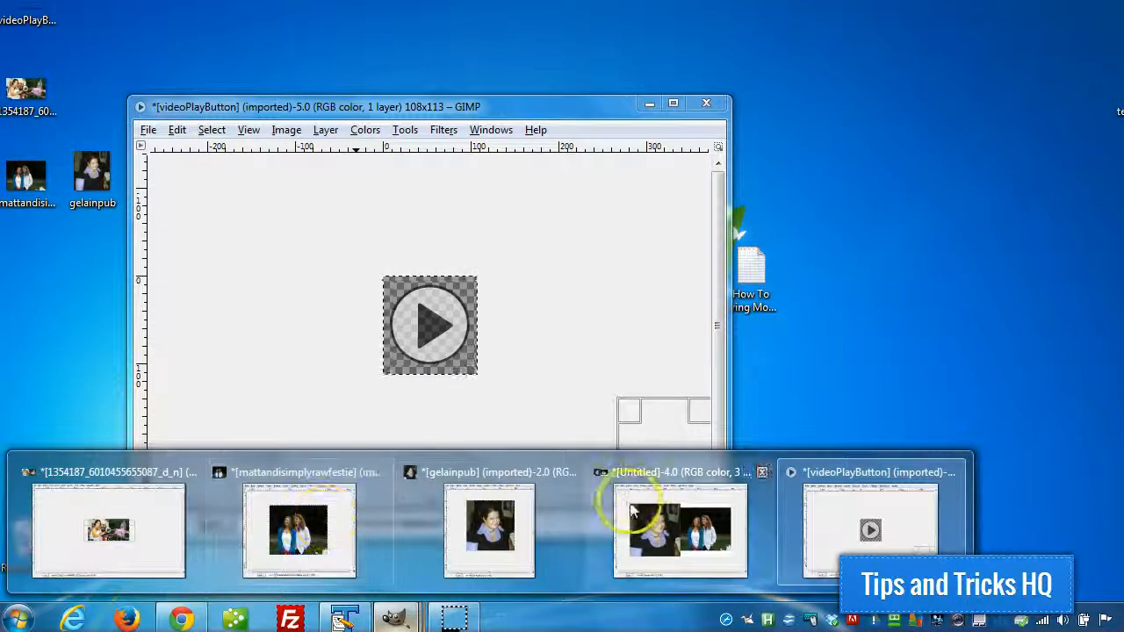
left_click(654, 516)
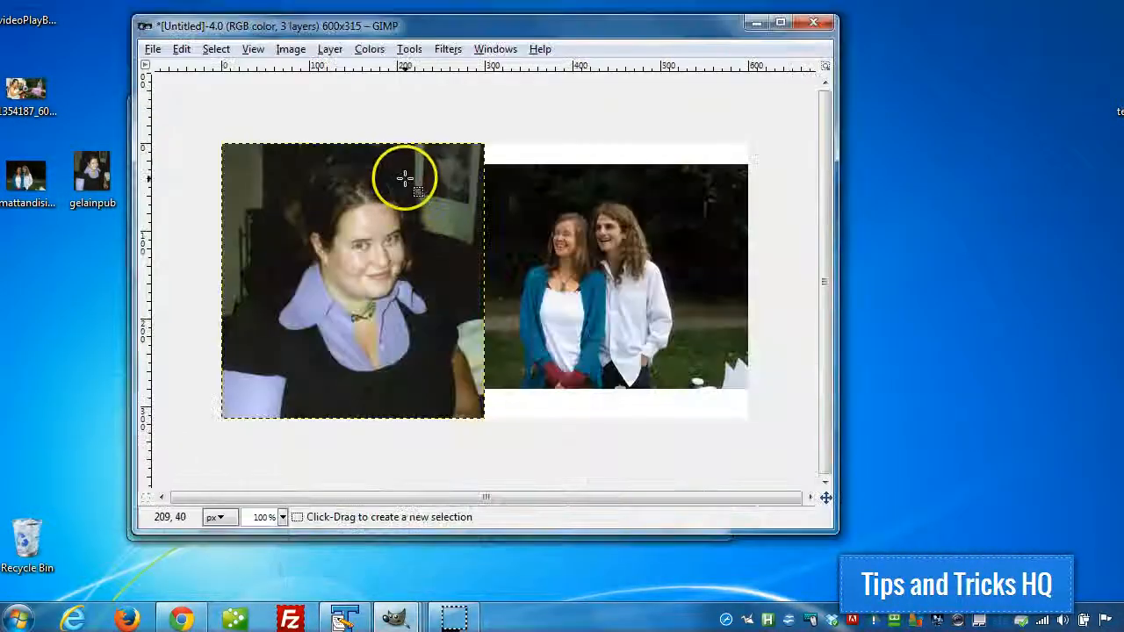
left_click(182, 49)
mouse_move(371, 241)
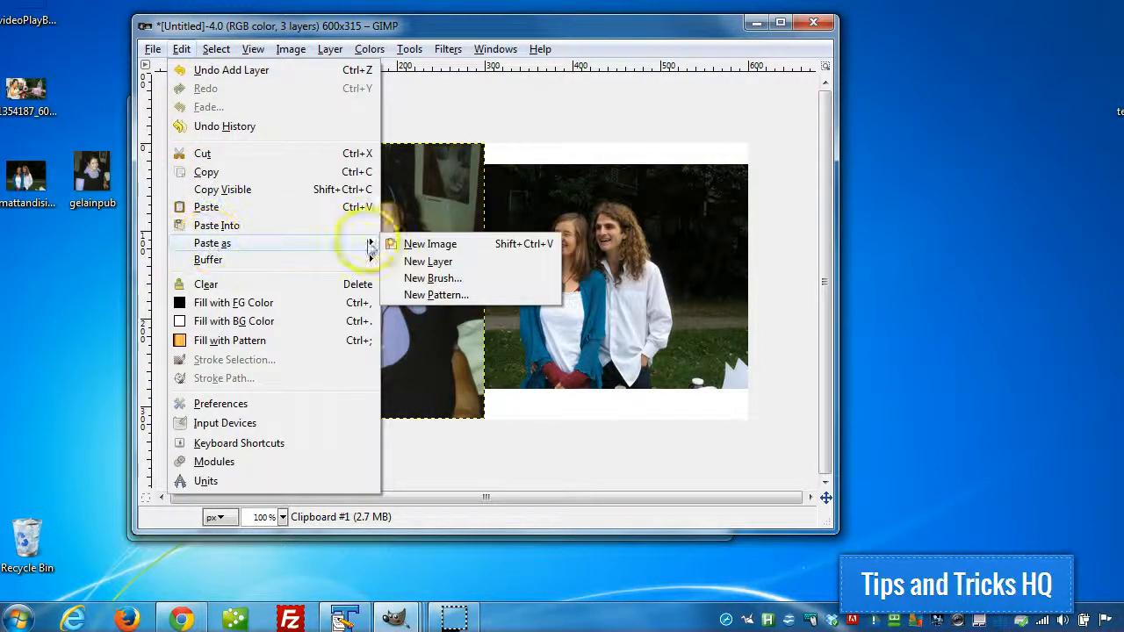
left_click(427, 258)
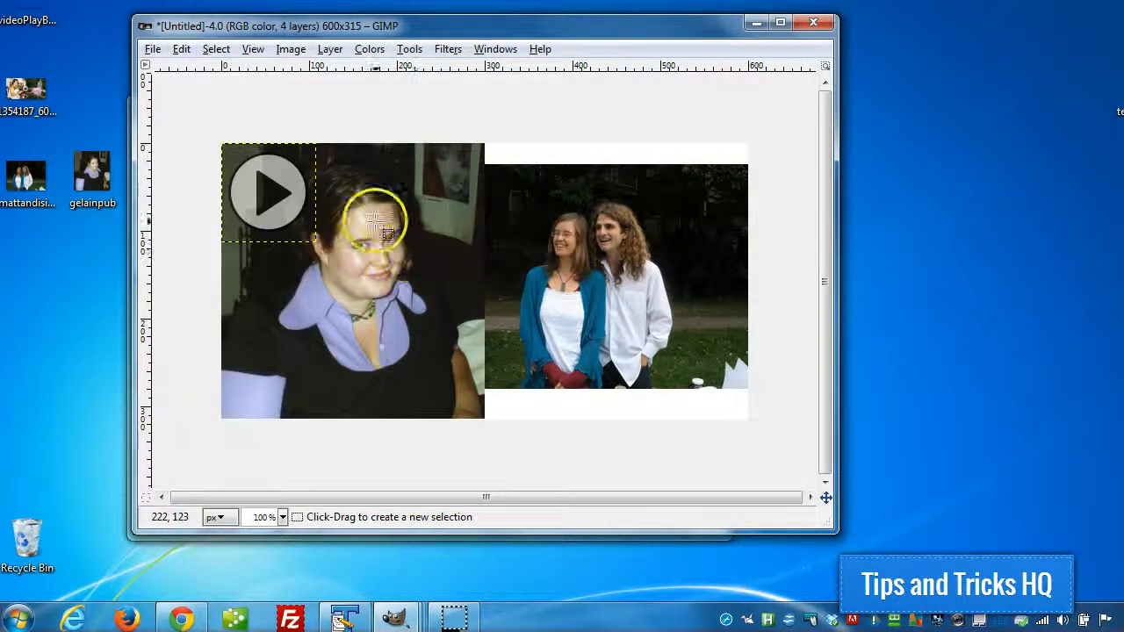
Move the play button layer to the middle of the image, over the seam between the two photos
left_click(409, 49)
mouse_move(430, 103)
left_click(615, 125)
left_click_drag(279, 190, 482, 268)
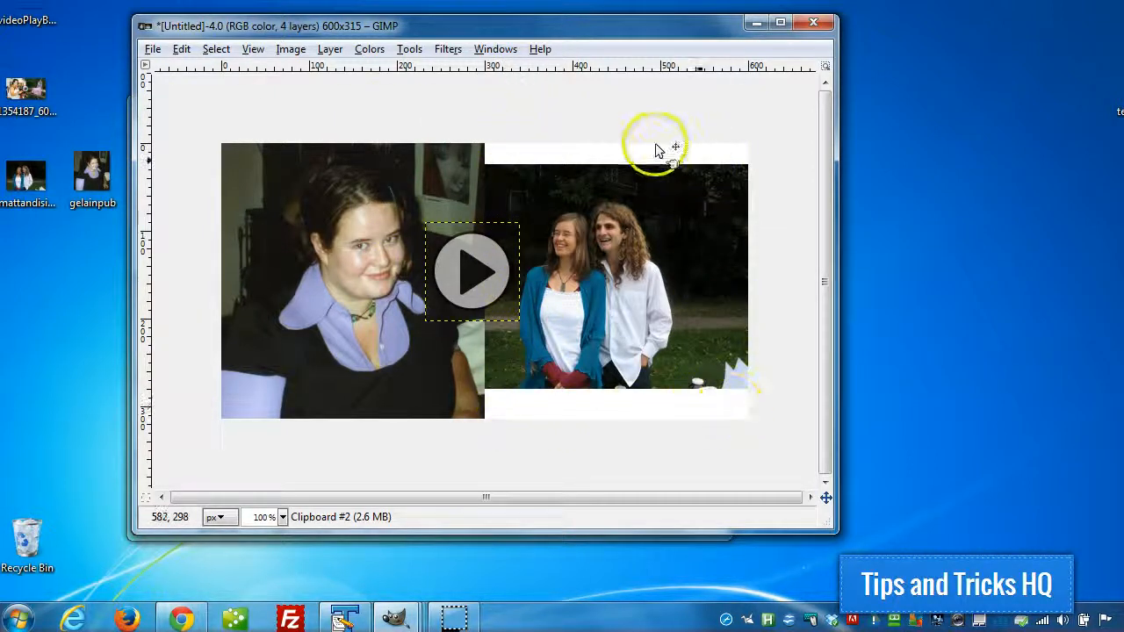
Export the composite image to the desktop as ba.png with the default PNG options
left_click(154, 50)
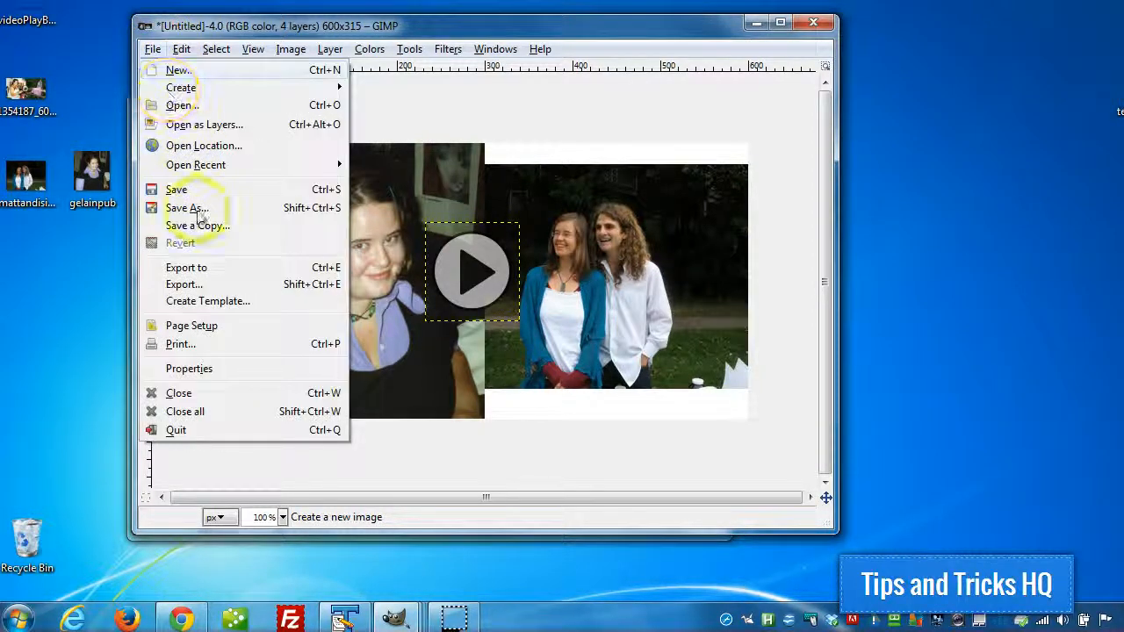
left_click(204, 281)
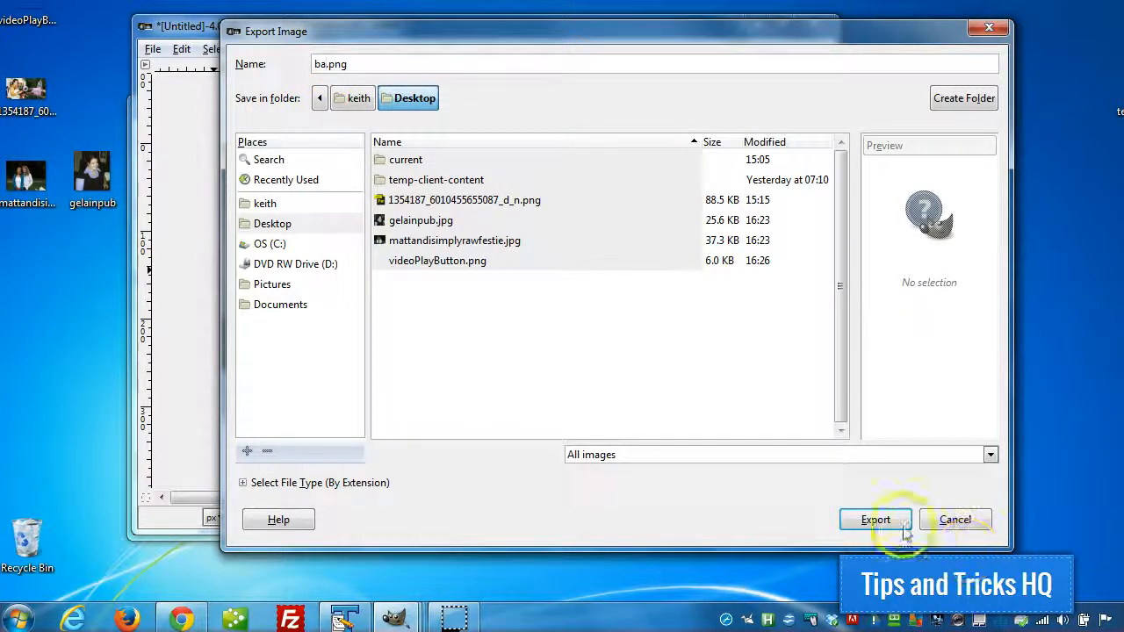
left_click(869, 520)
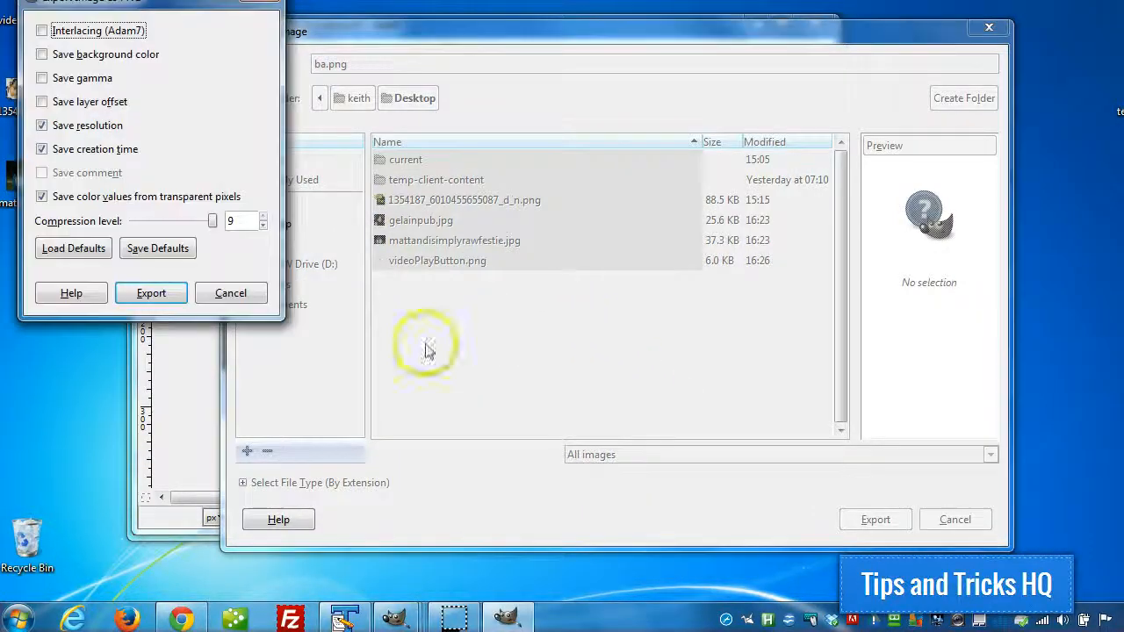
left_click(171, 292)
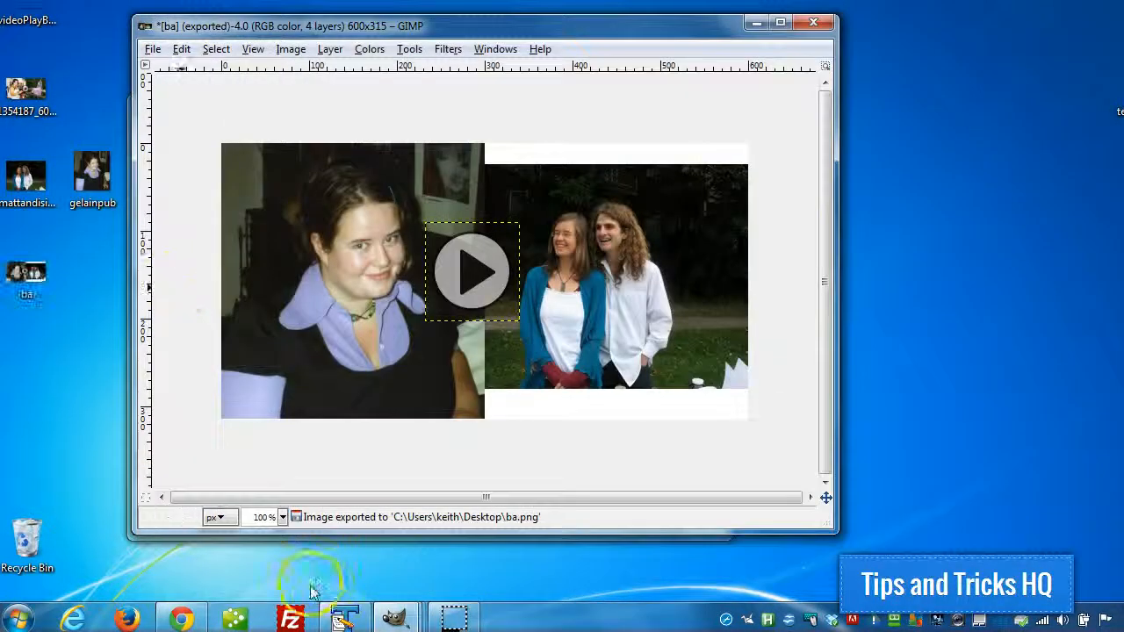
Switch to the Facebook ad page in Chrome and upload the desktop file ba as the ad's image
left_click(181, 617)
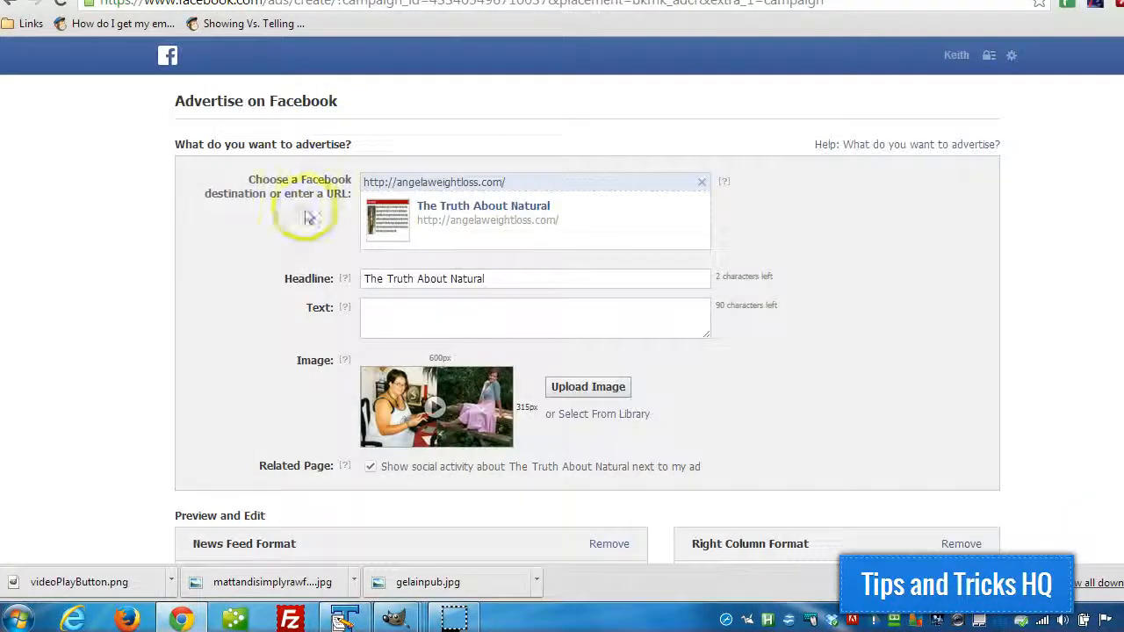
left_click(594, 390)
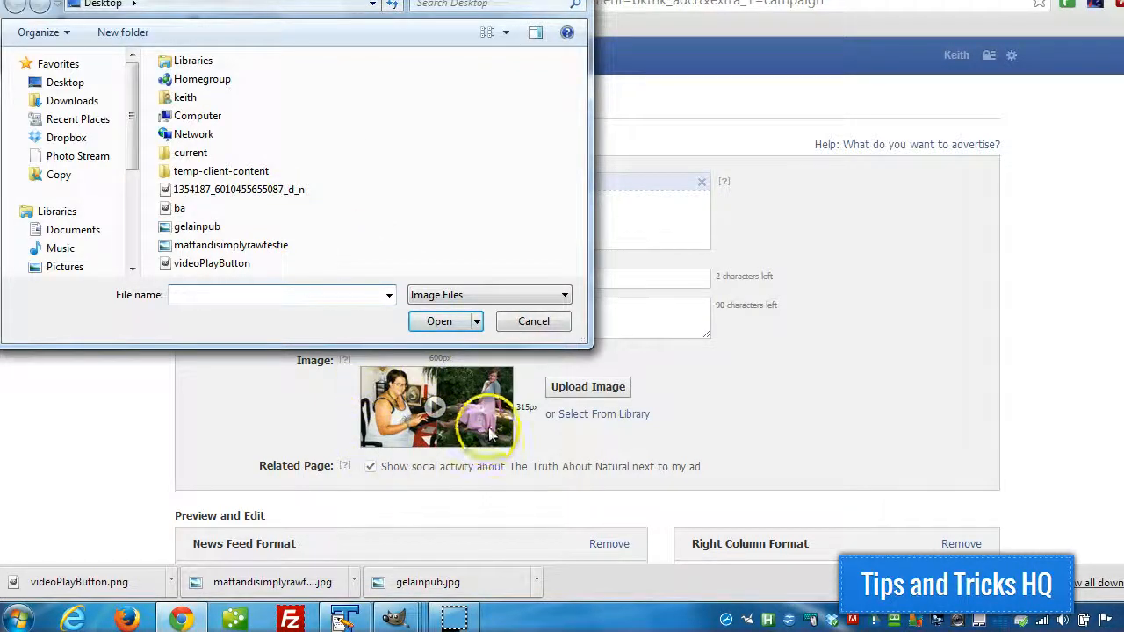
left_click(532, 329)
mouse_move(345, 361)
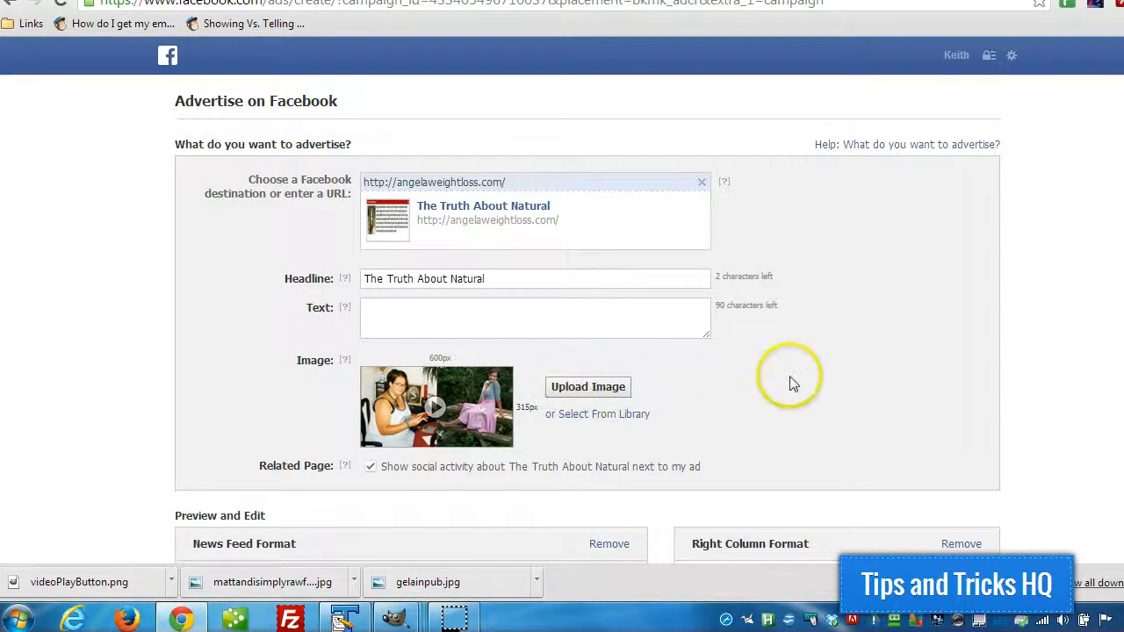
scroll(790, 369, "down", 2)
scroll(790, 360, "down", 3)
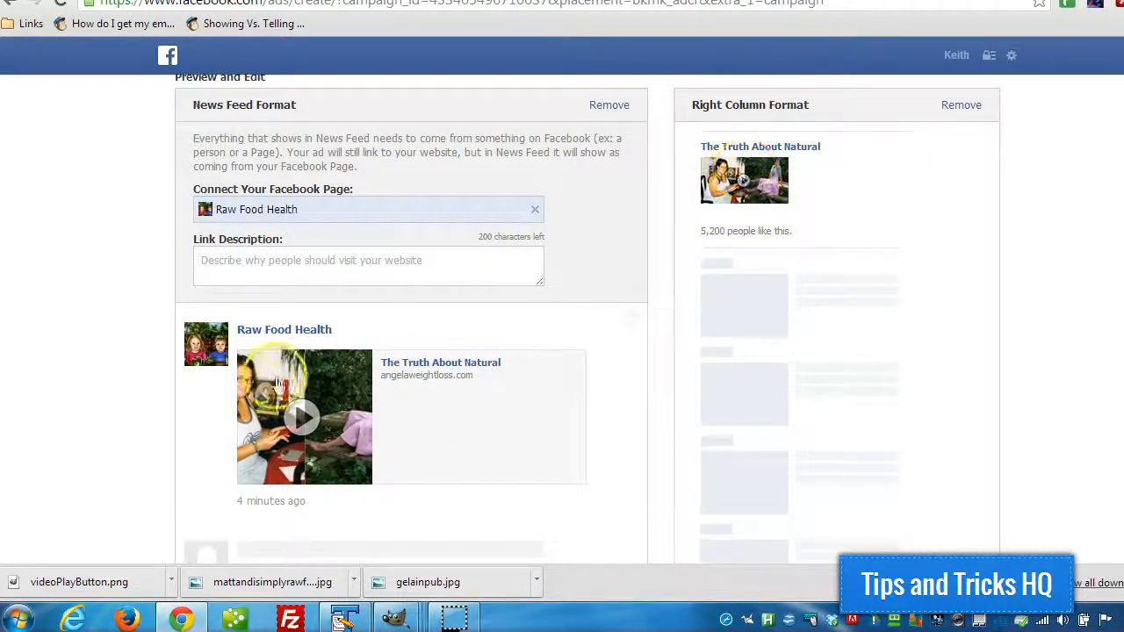
scroll(715, 514, "up", 4)
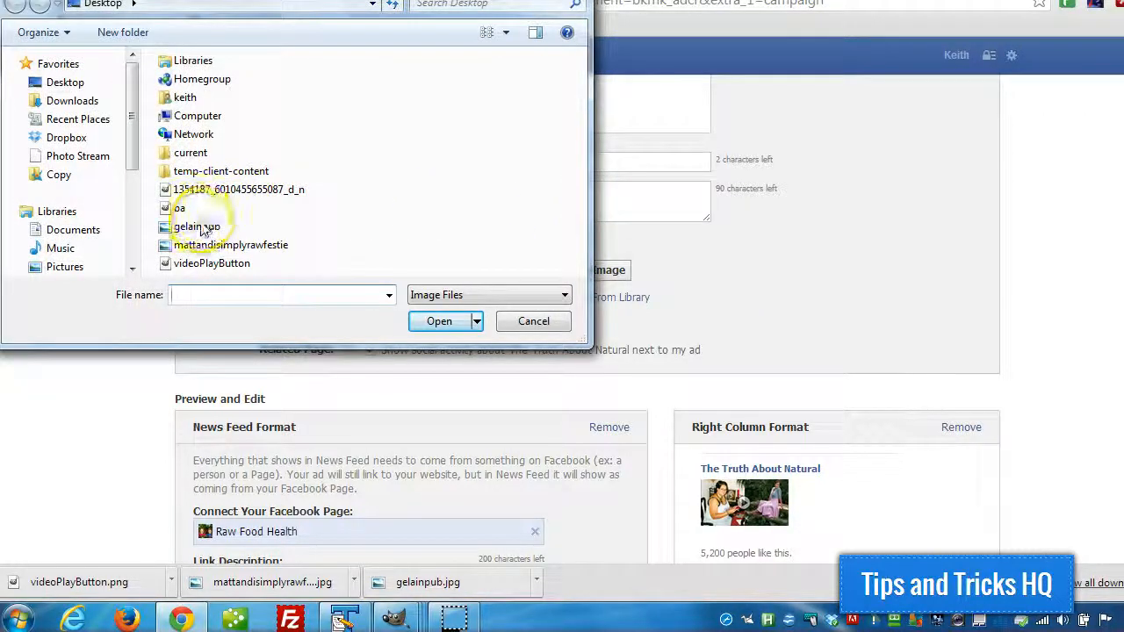
double_click(181, 211)
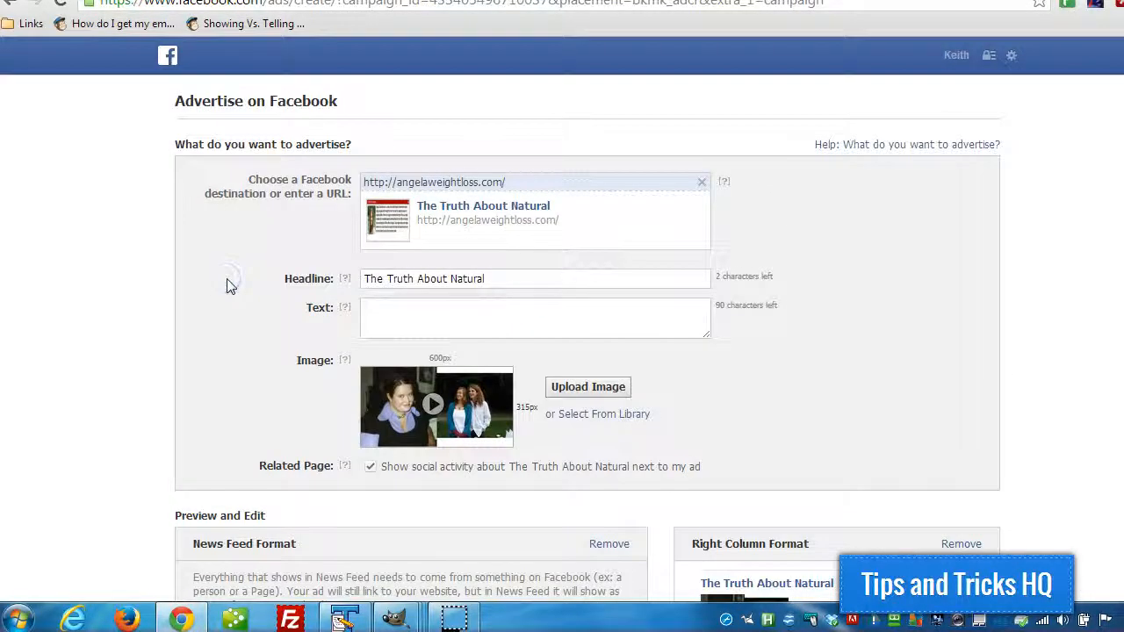
Connect the Raw Food Health Facebook page to the ad's News Feed format
scroll(868, 227, "down", 4)
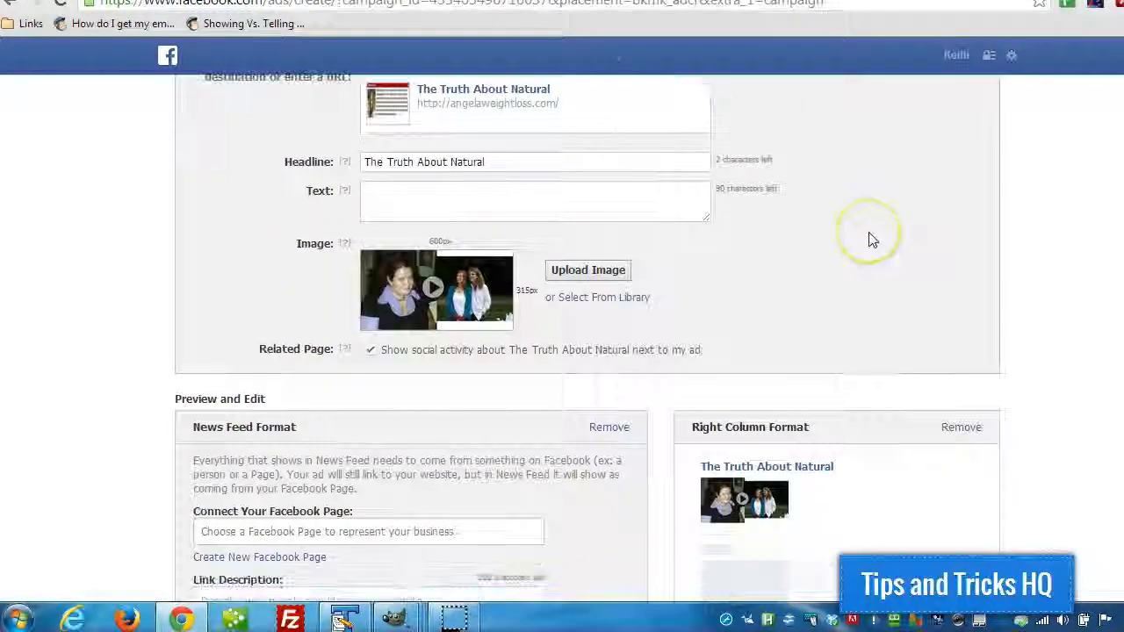
scroll(872, 241, "down", 1)
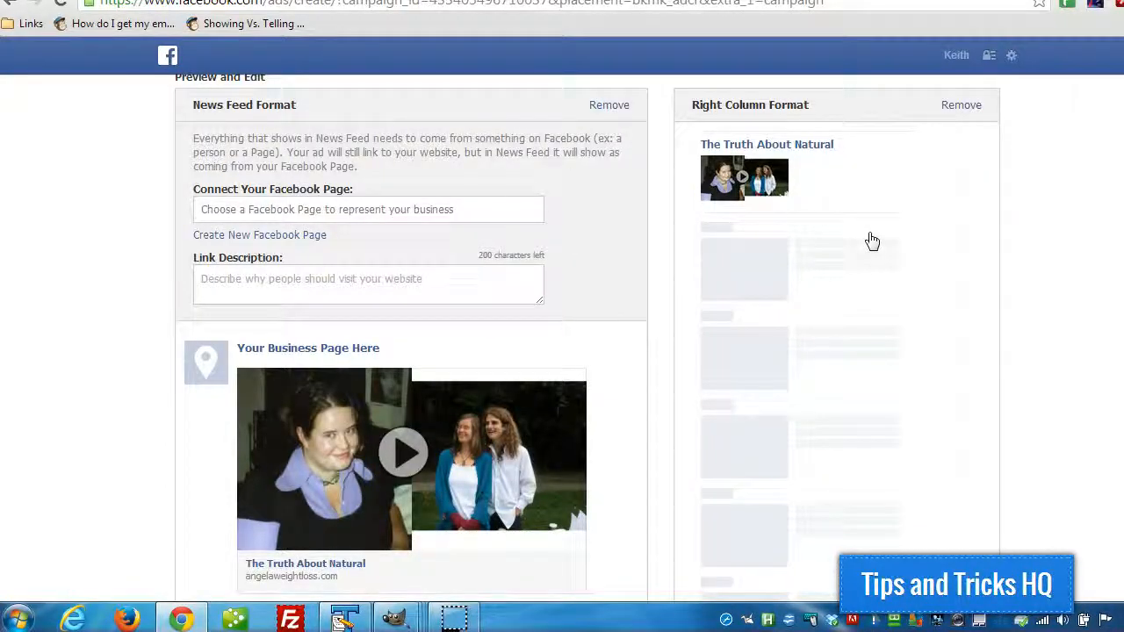
left_click(346, 283)
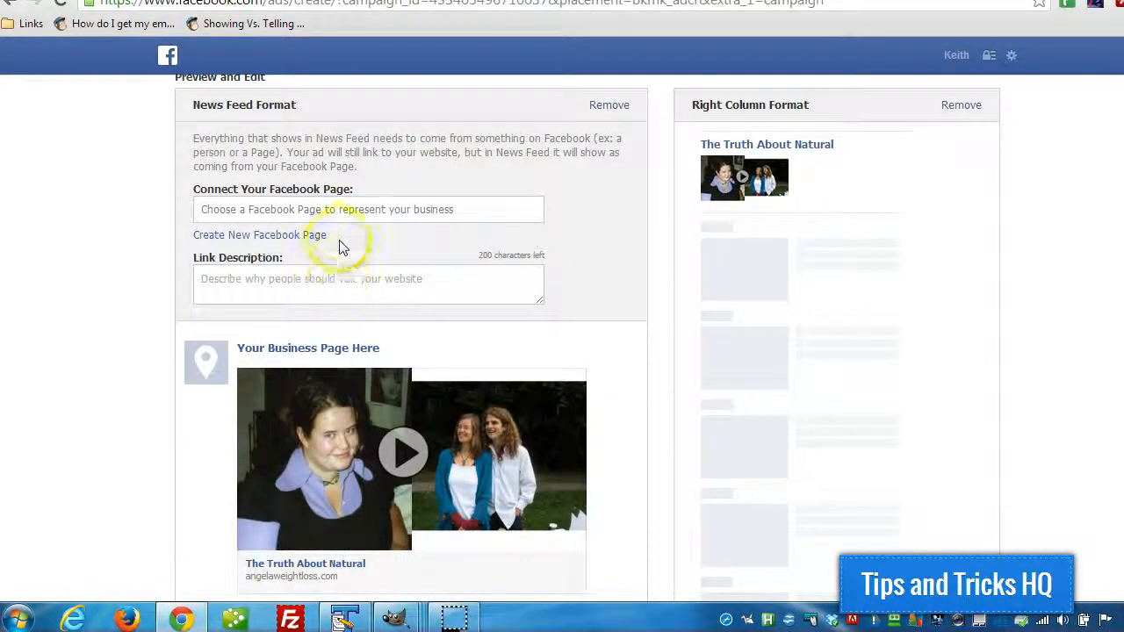
left_click(339, 209)
left_click(321, 307)
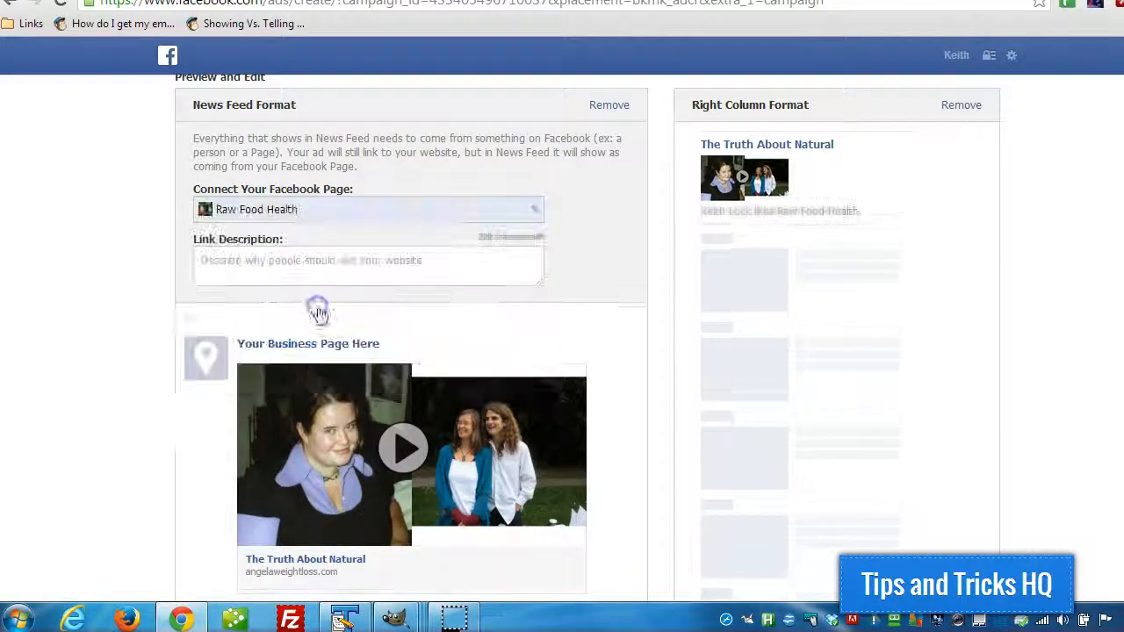
left_click(107, 300)
Examine how the uploaded image appears in the ad's News Feed and right column previews
scroll(108, 304, "down", 2)
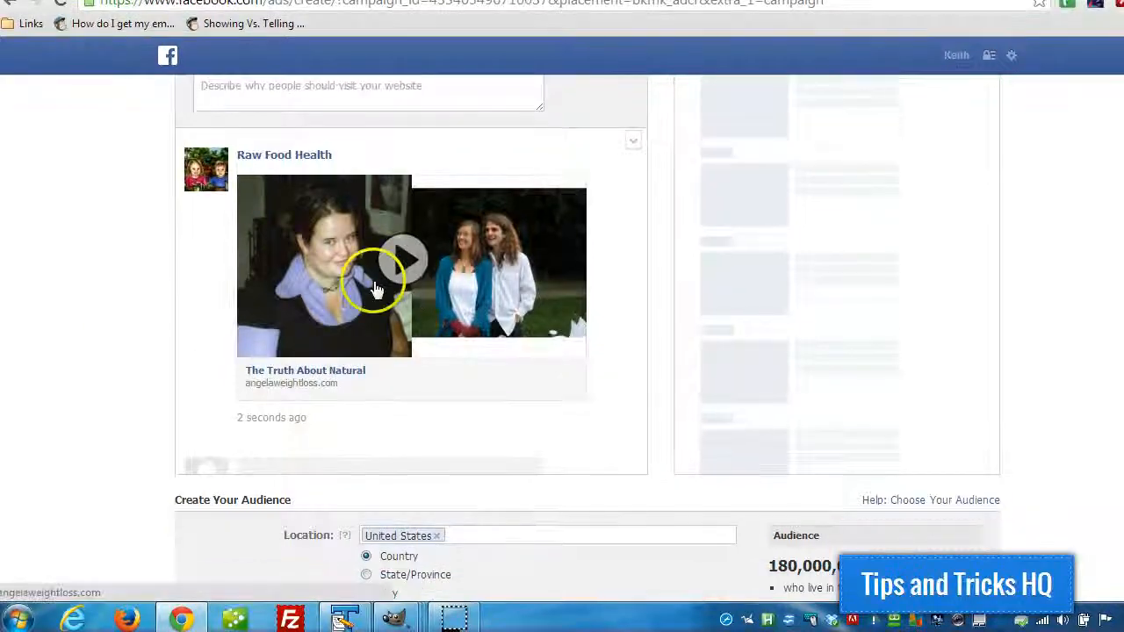
scroll(288, 274, "up", 6)
scroll(285, 274, "up", 2)
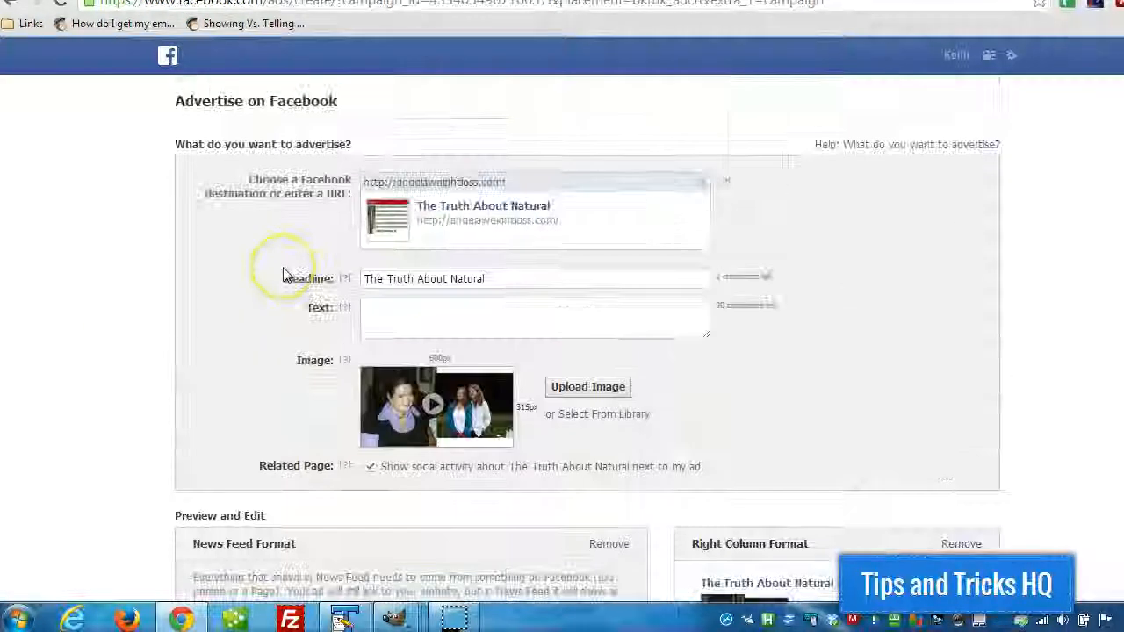
scroll(200, 283, "down", 8)
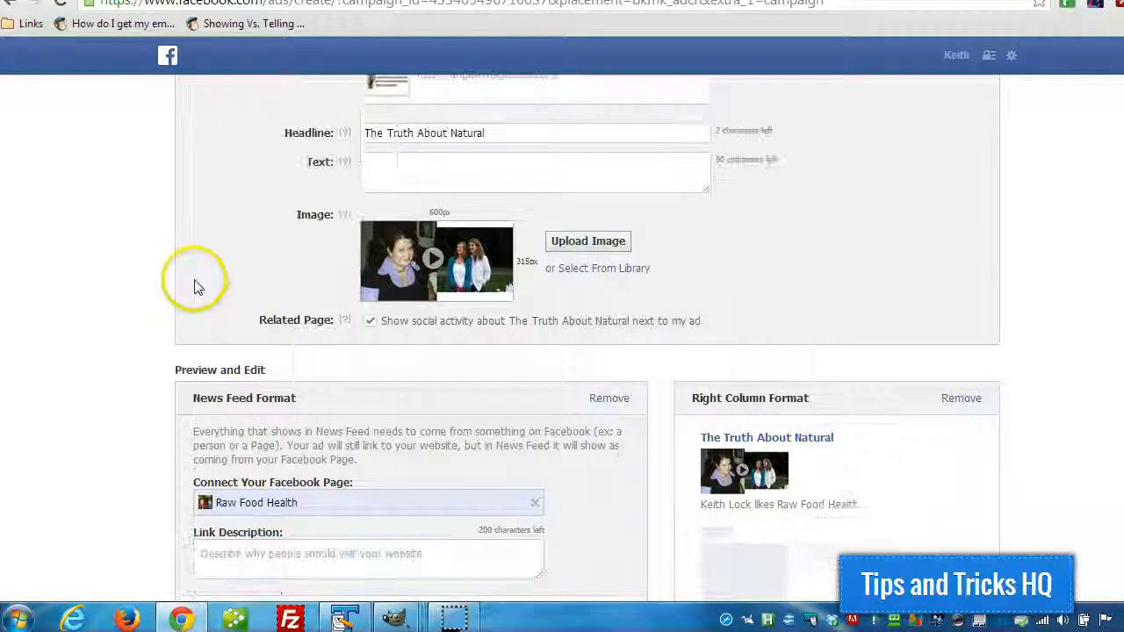
scroll(200, 284, "up", 5)
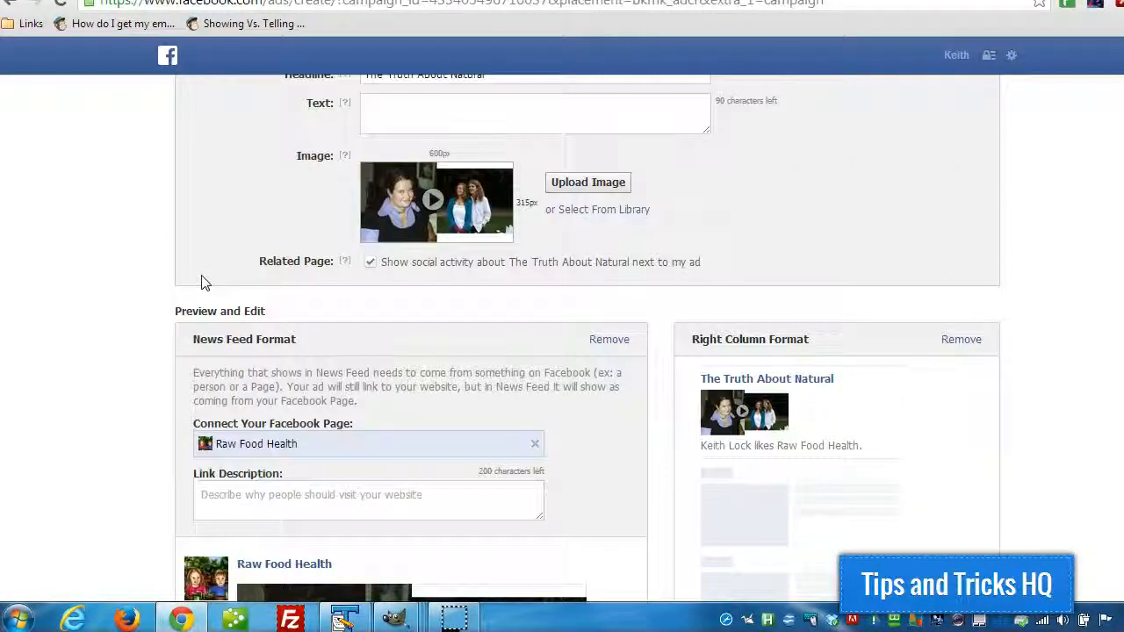
scroll(823, 307, "down", 2)
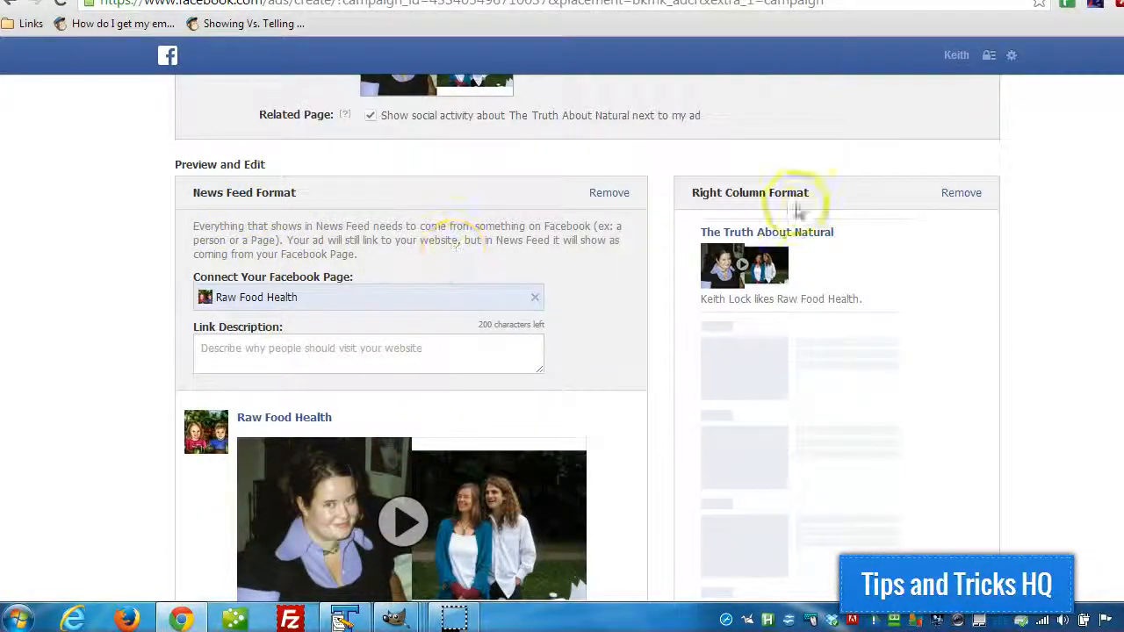
scroll(641, 356, "down", 1)
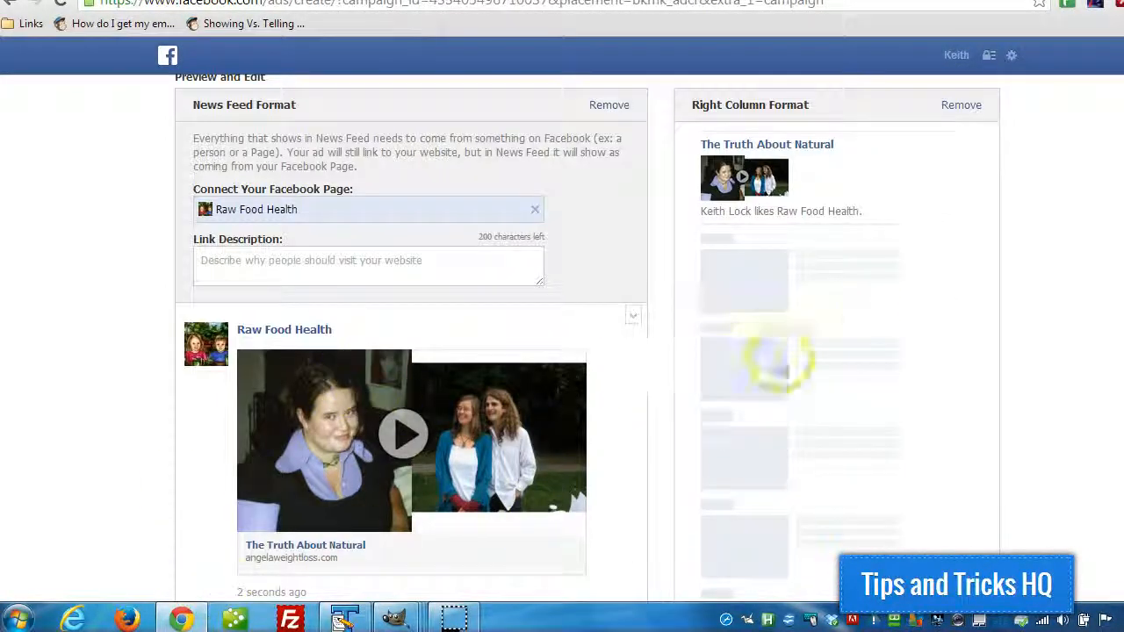
scroll(878, 311, "up", 5)
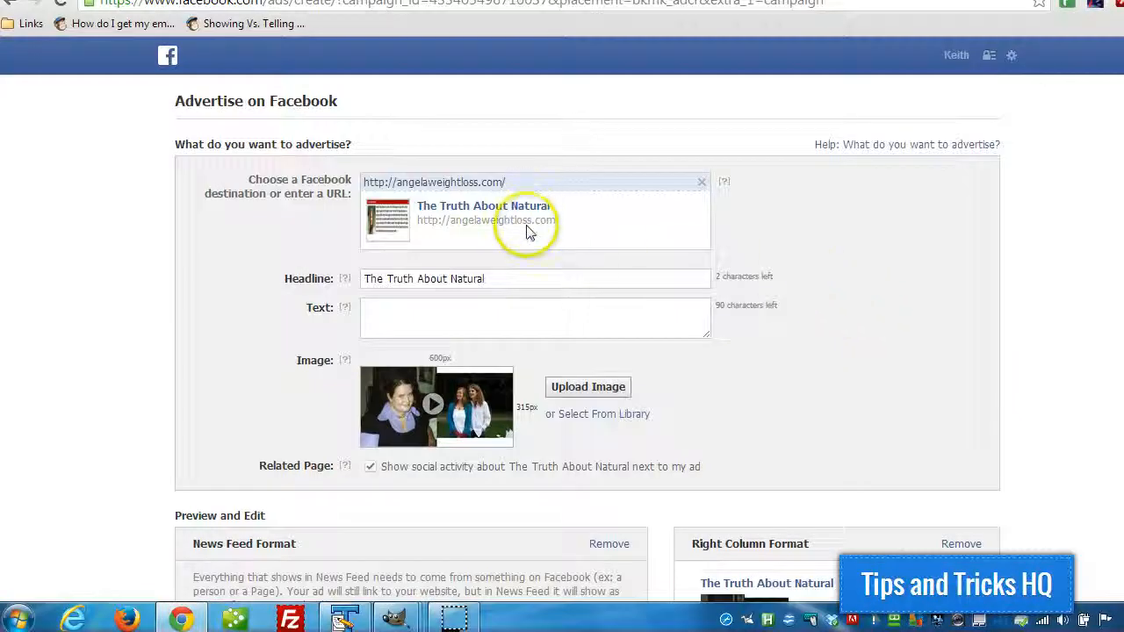